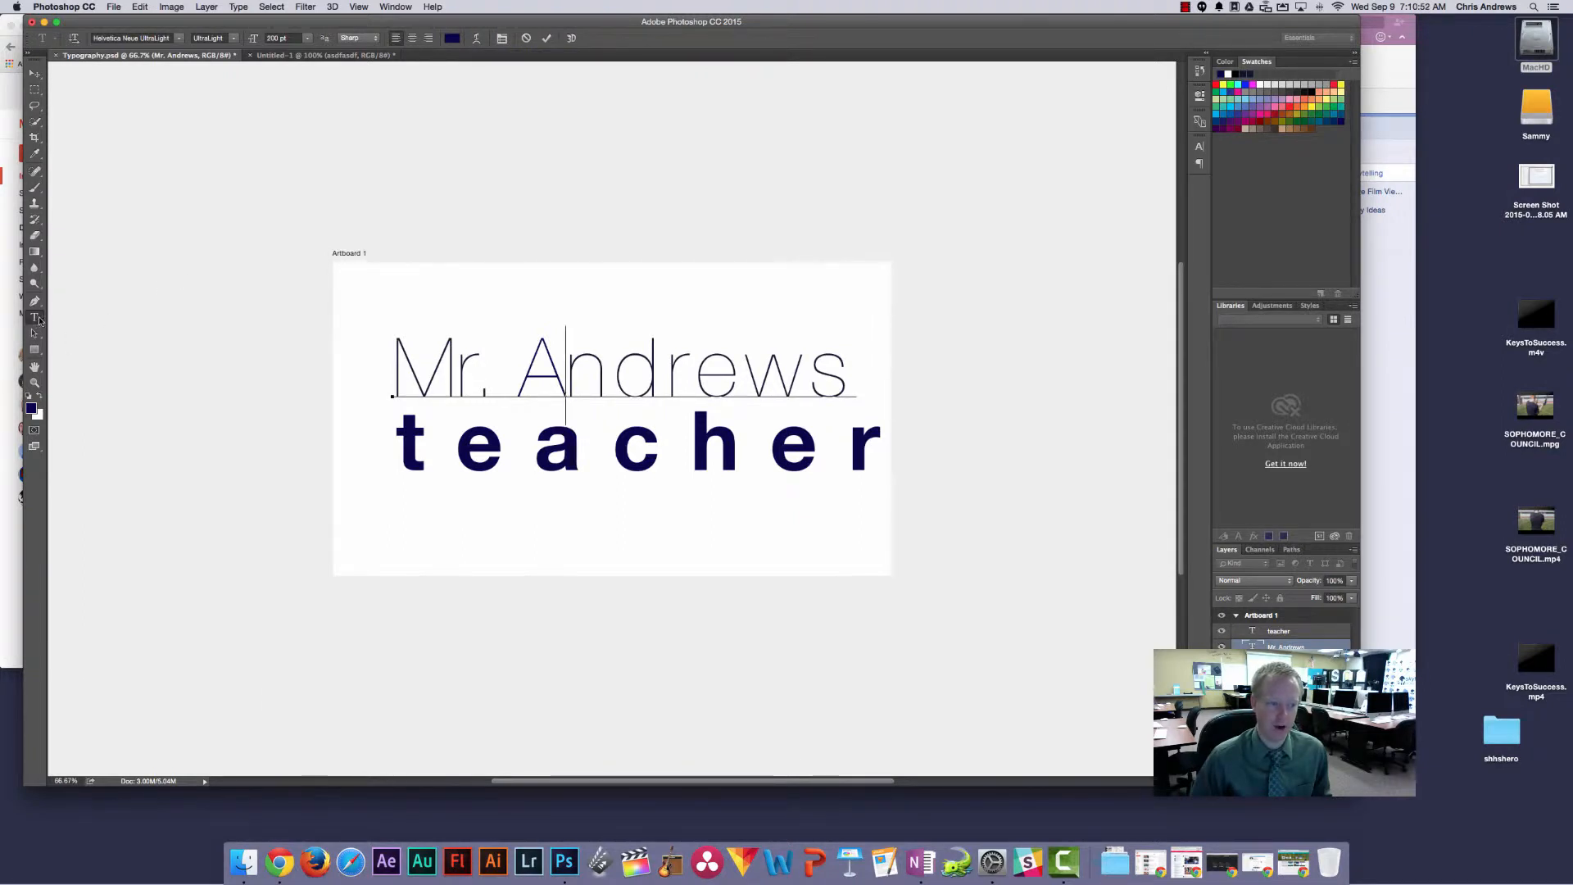
# Step: Display the character formatting settings for the name line
pyautogui.click(503, 38)
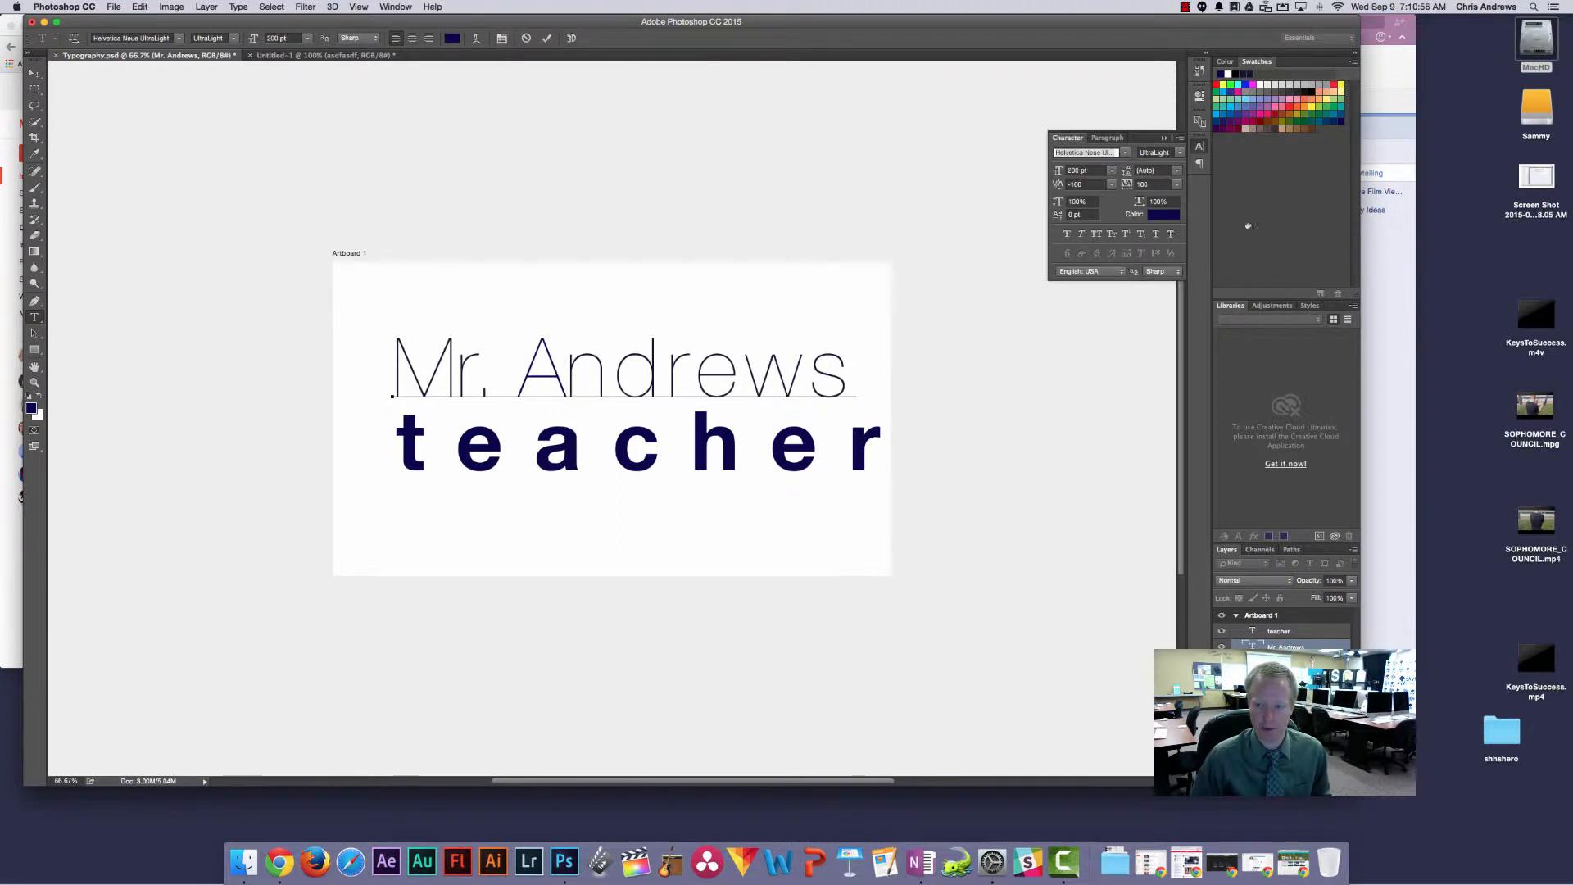
pyautogui.click(385, 6)
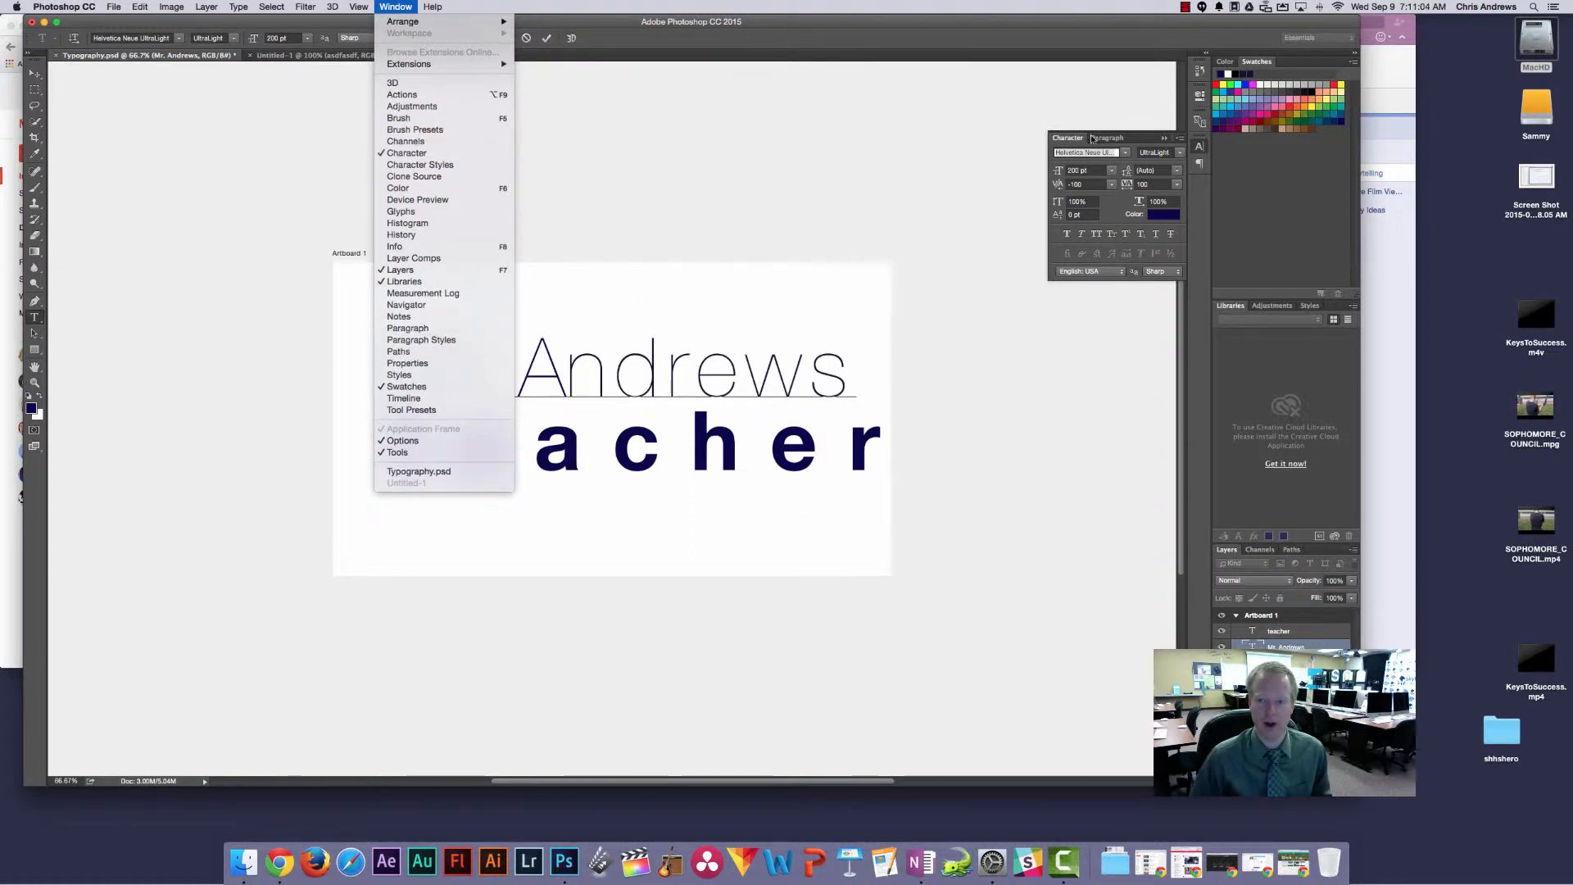
pyautogui.click(1198, 161)
pyautogui.click(1199, 163)
pyautogui.click(1200, 148)
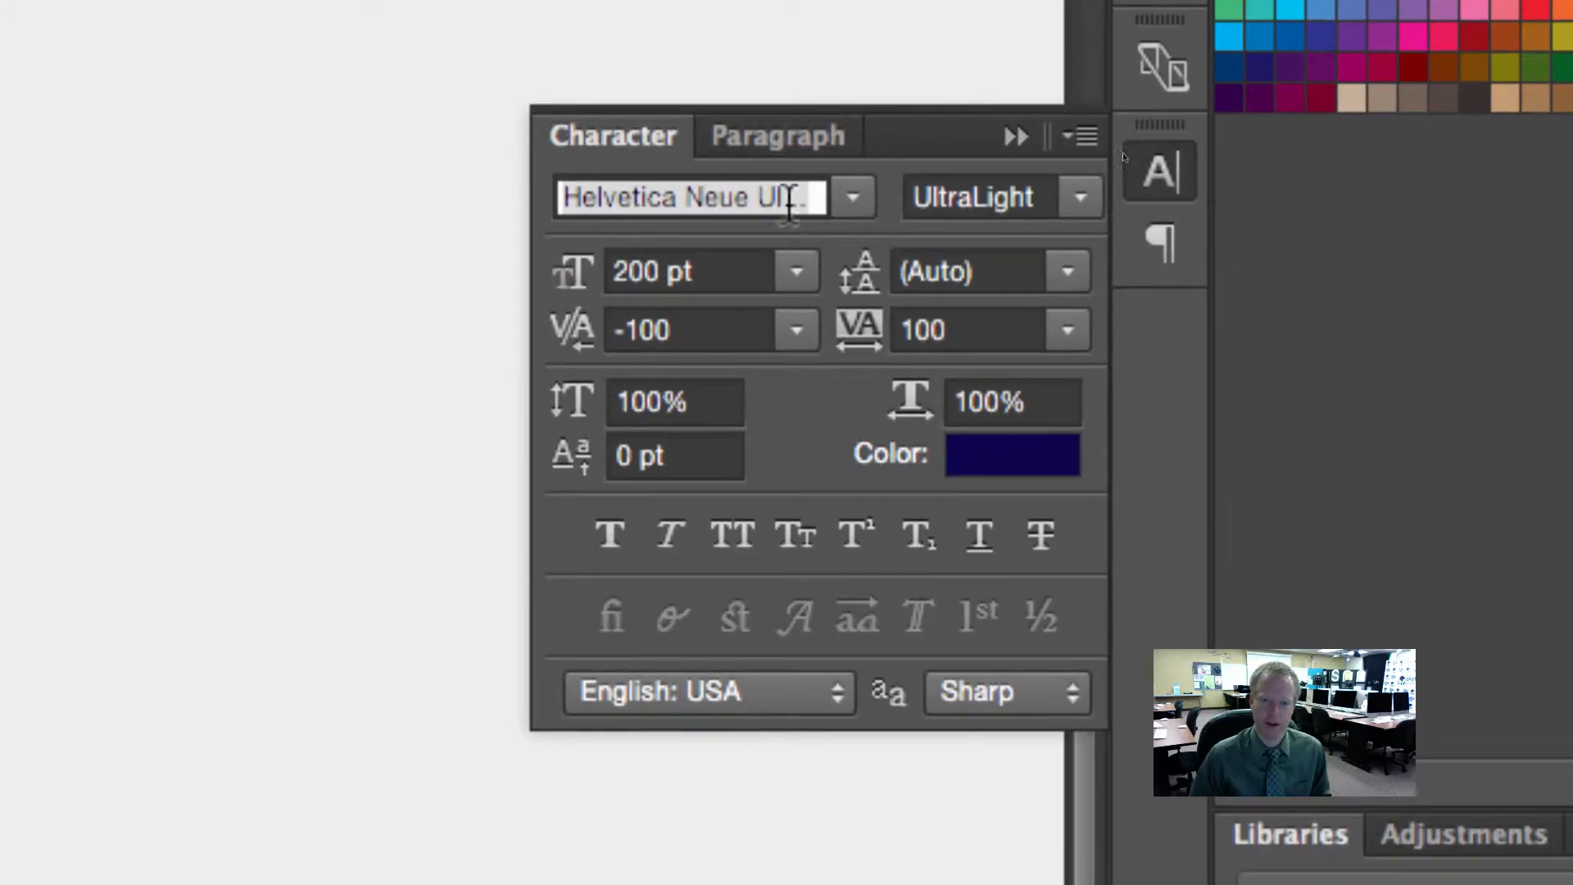
# Step: Examine the available font families, font styles, font sizes, leading values and type style options in the character settings
pyautogui.click(849, 199)
pyautogui.click(852, 200)
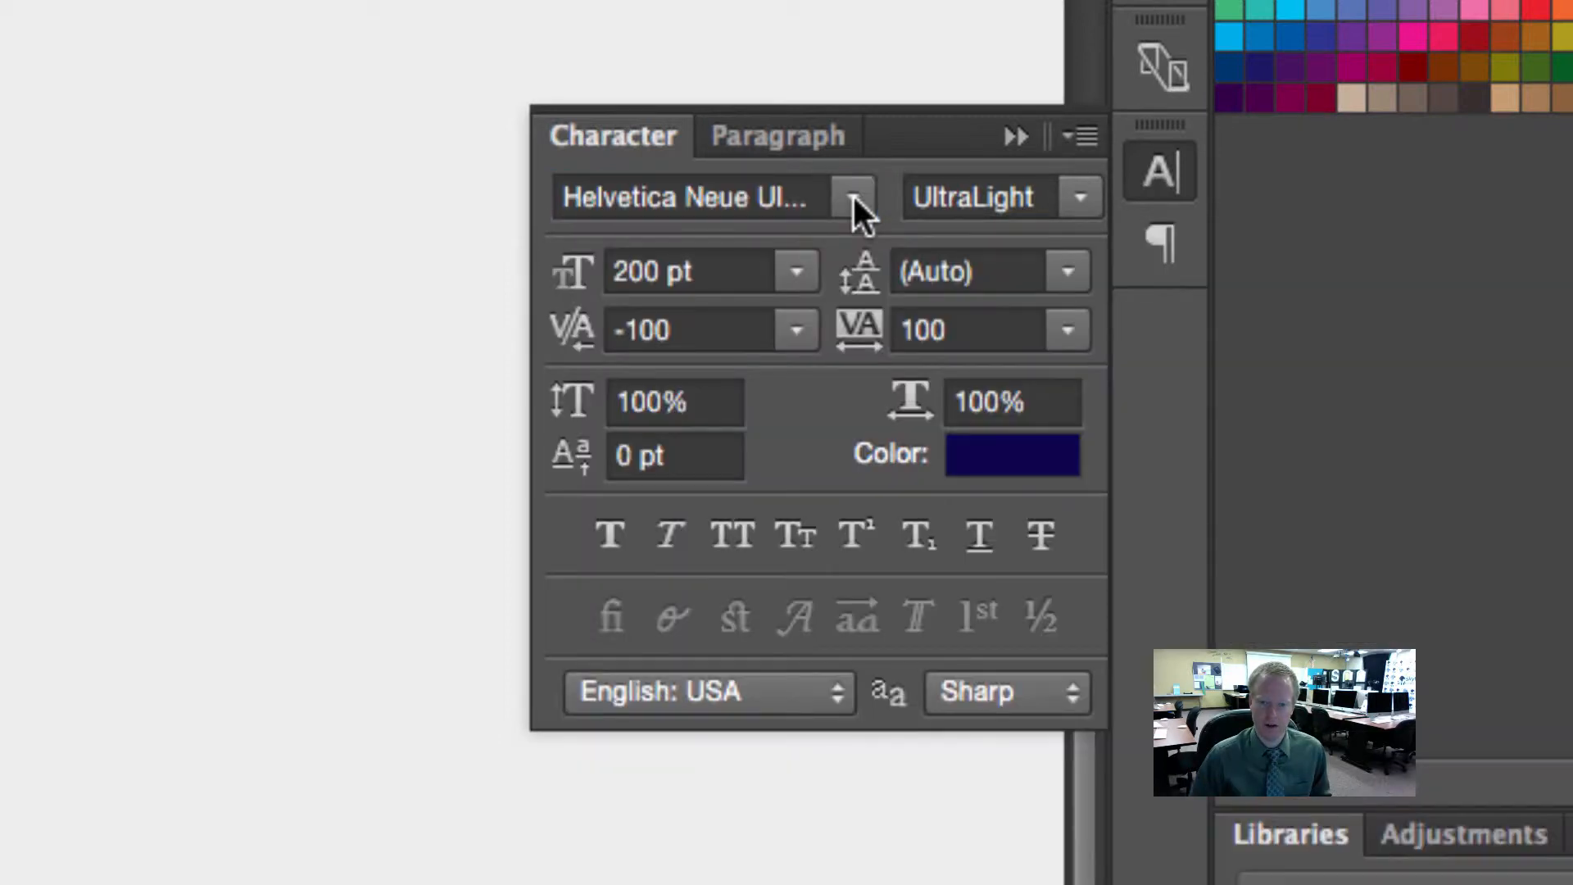
pyautogui.click(1080, 198)
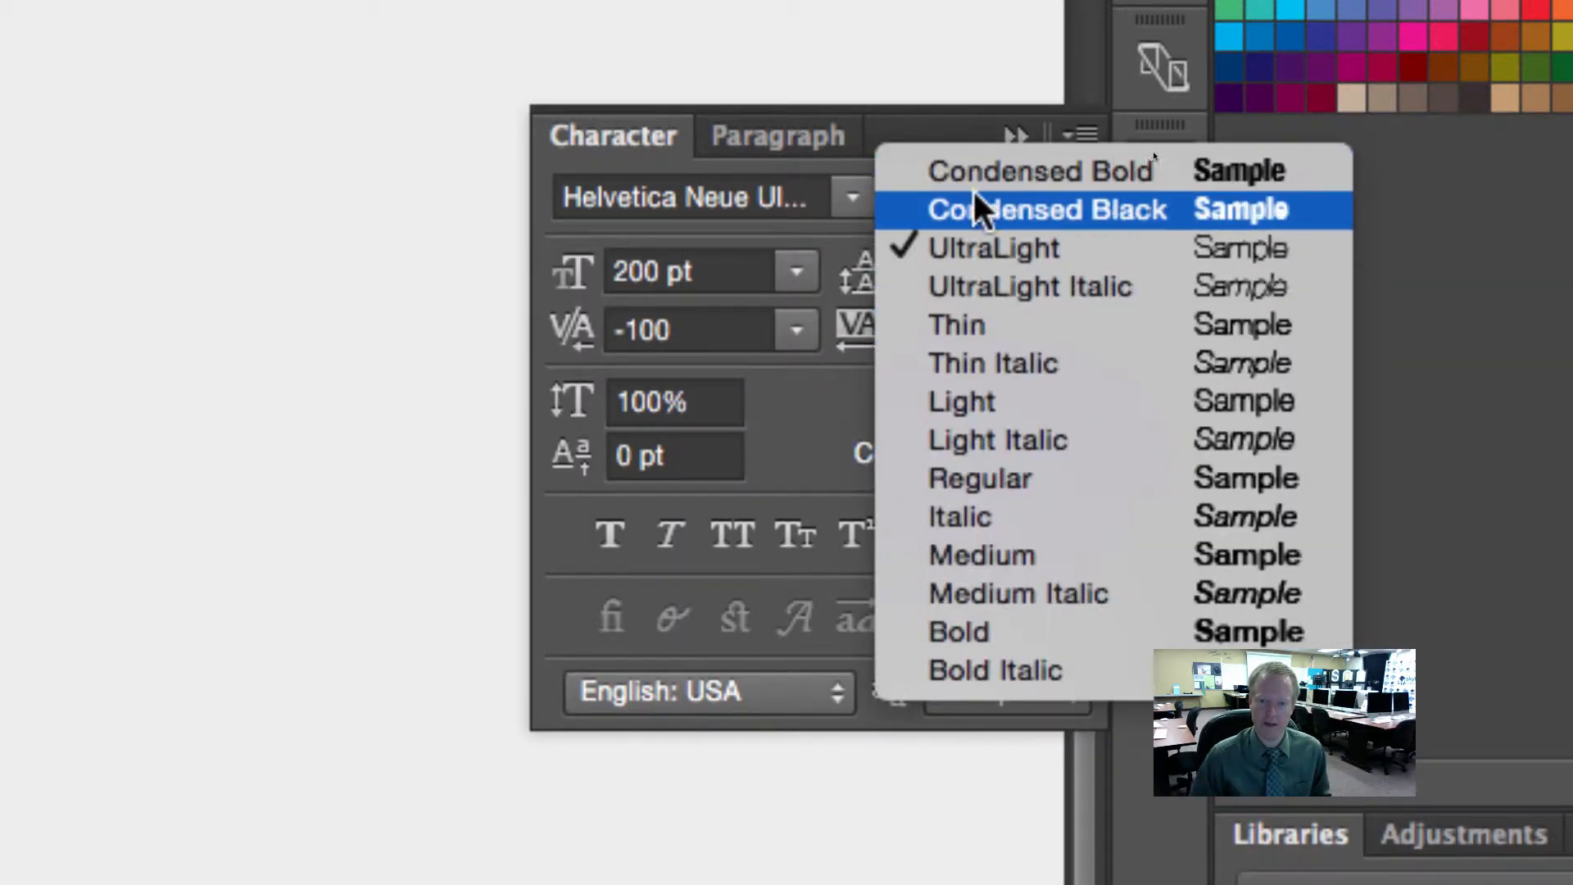
pyautogui.click(857, 198)
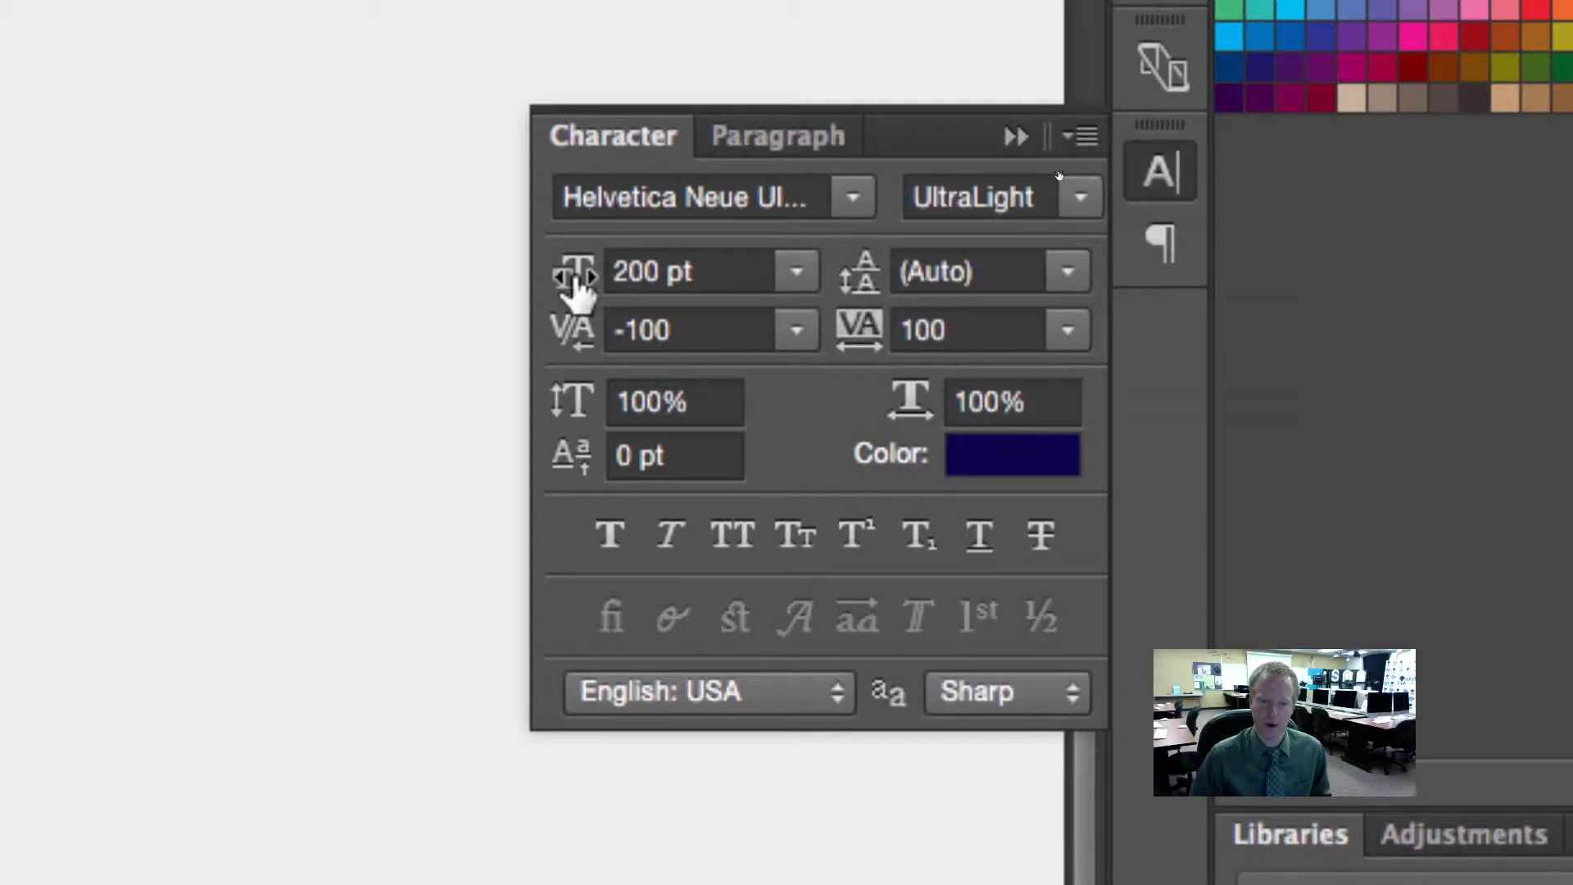
pyautogui.click(799, 271)
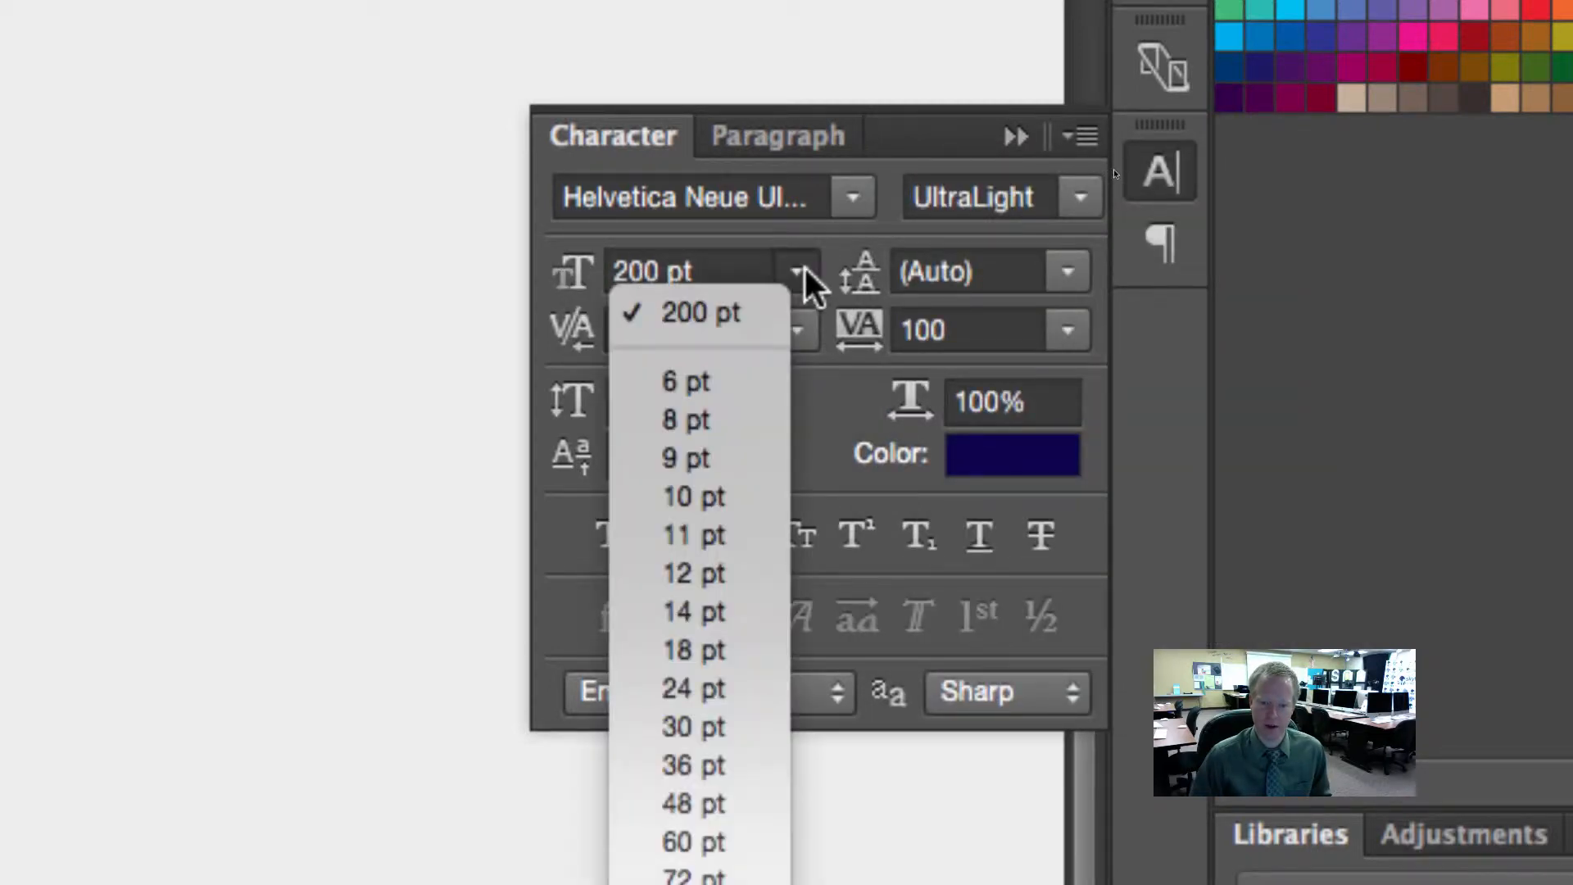
pyautogui.click(805, 269)
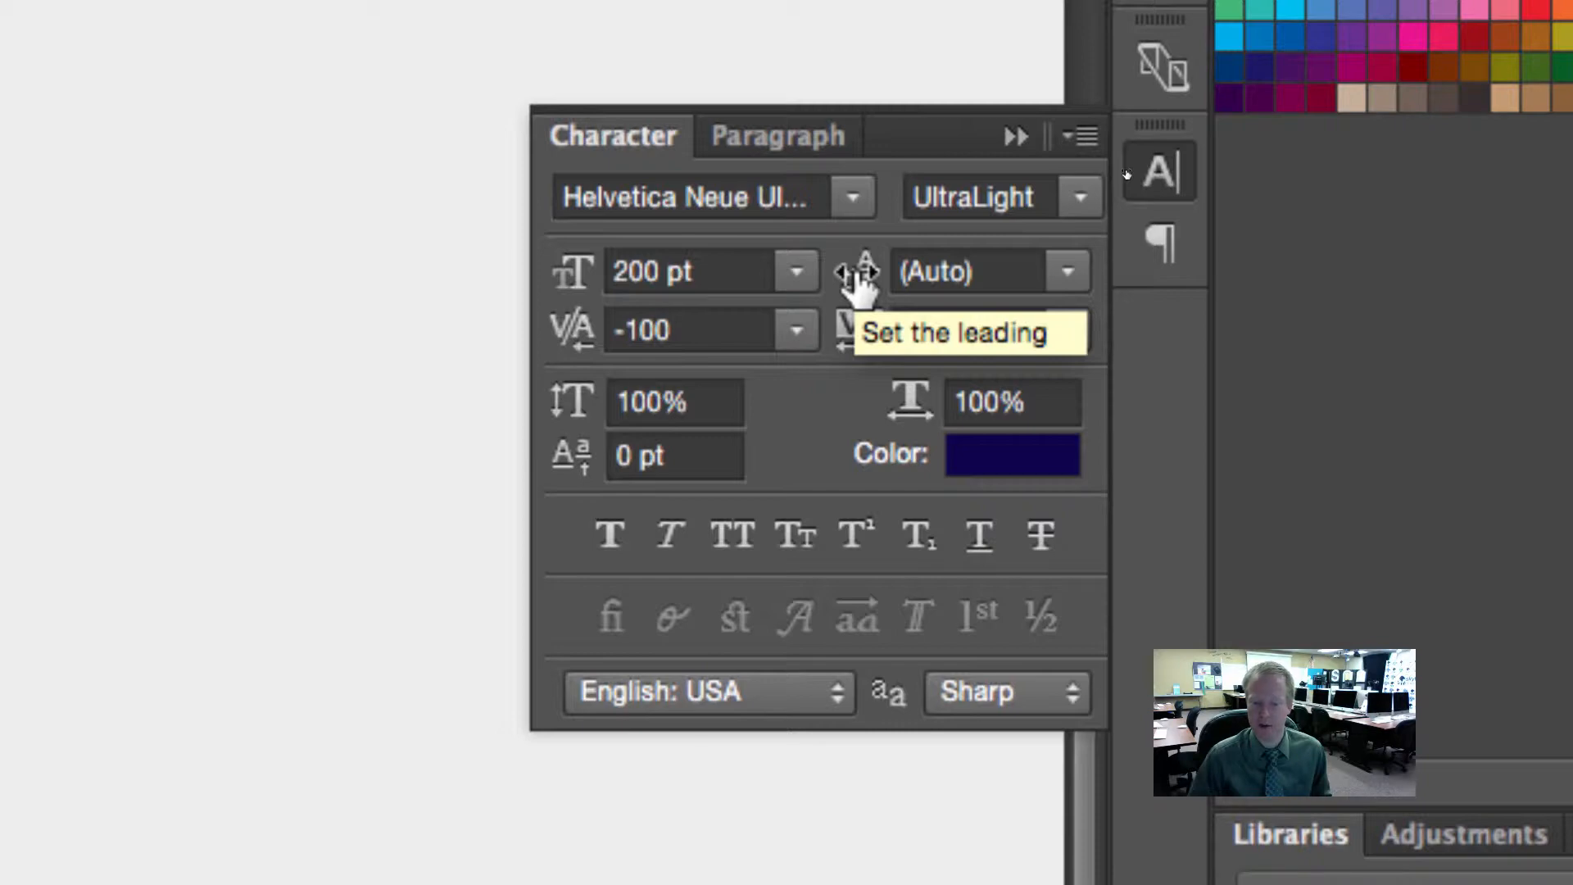
pyautogui.click(1068, 271)
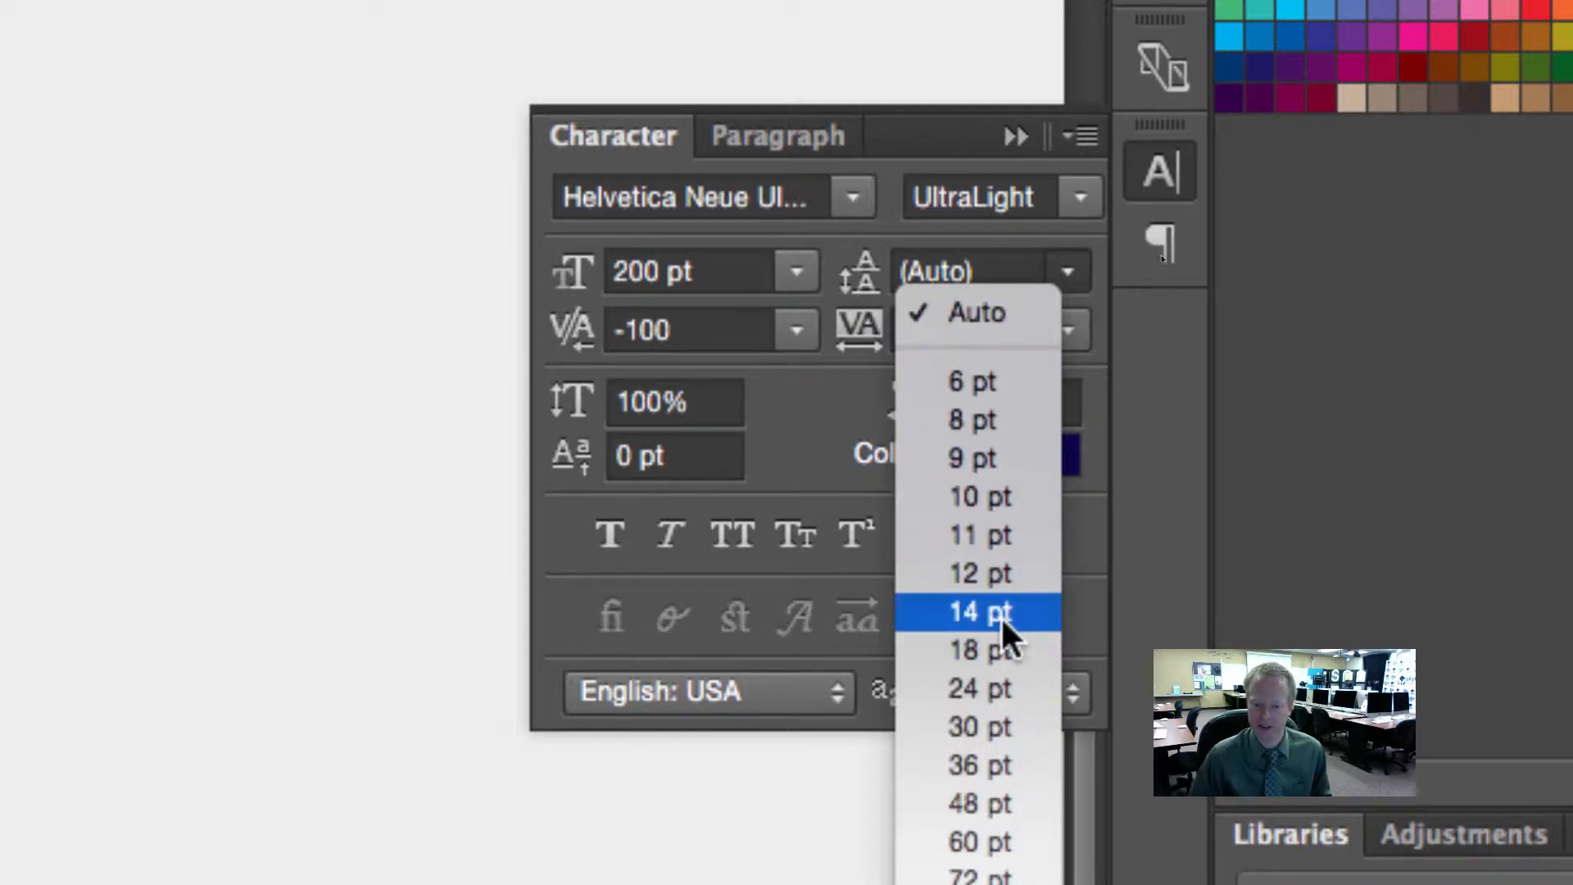
pyautogui.click(1091, 277)
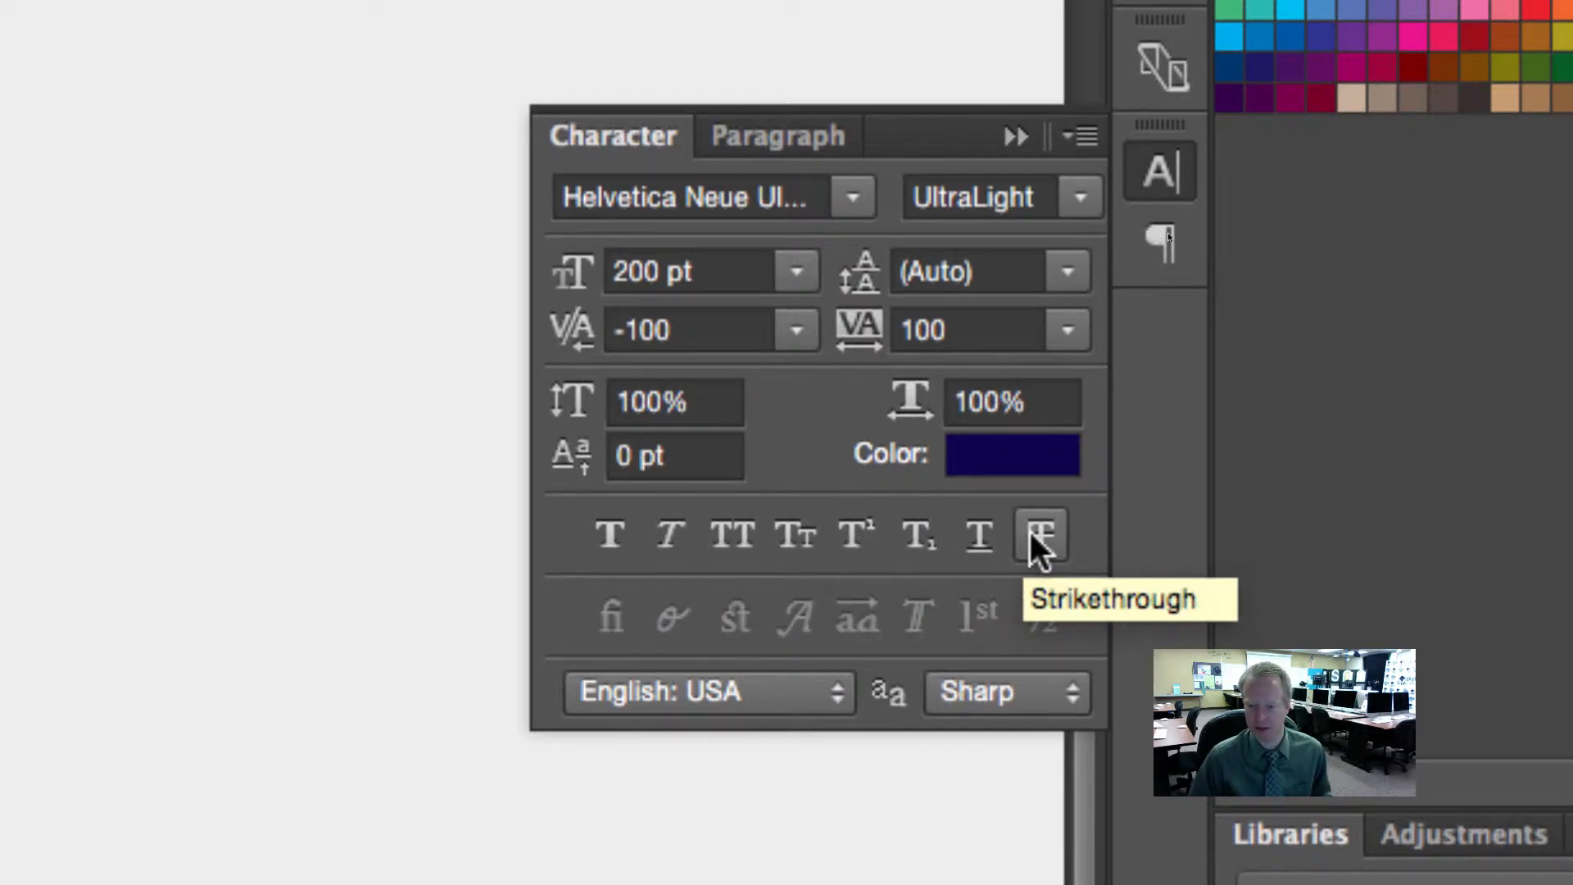
pyautogui.click(896, 542)
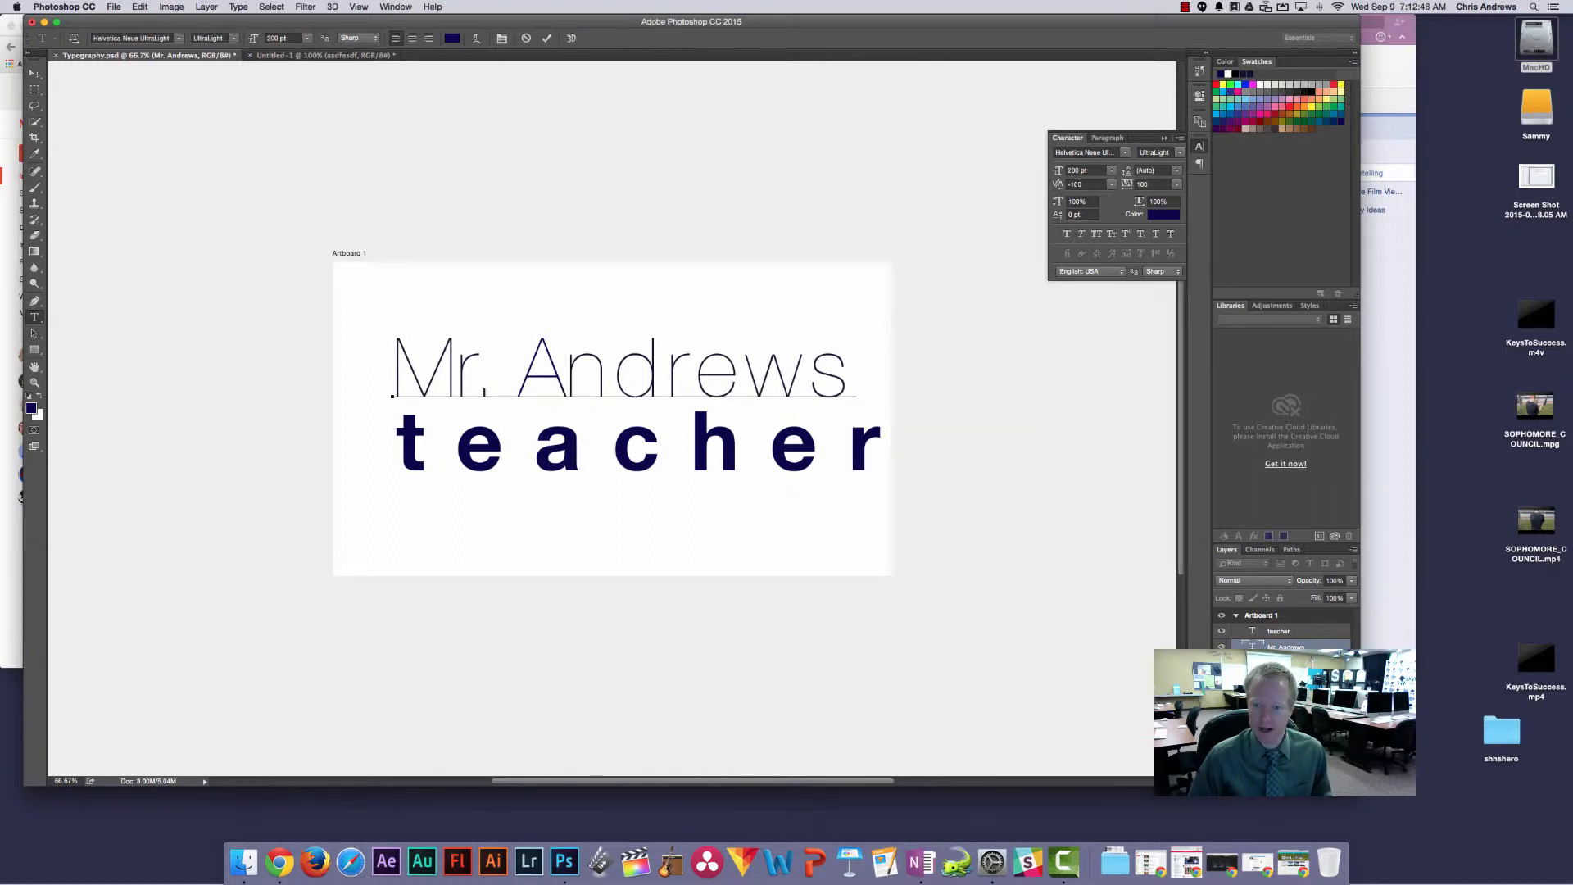
# Step: Set the kerning between the first two letters of the surname in the name line to 0
pyautogui.click(1112, 185)
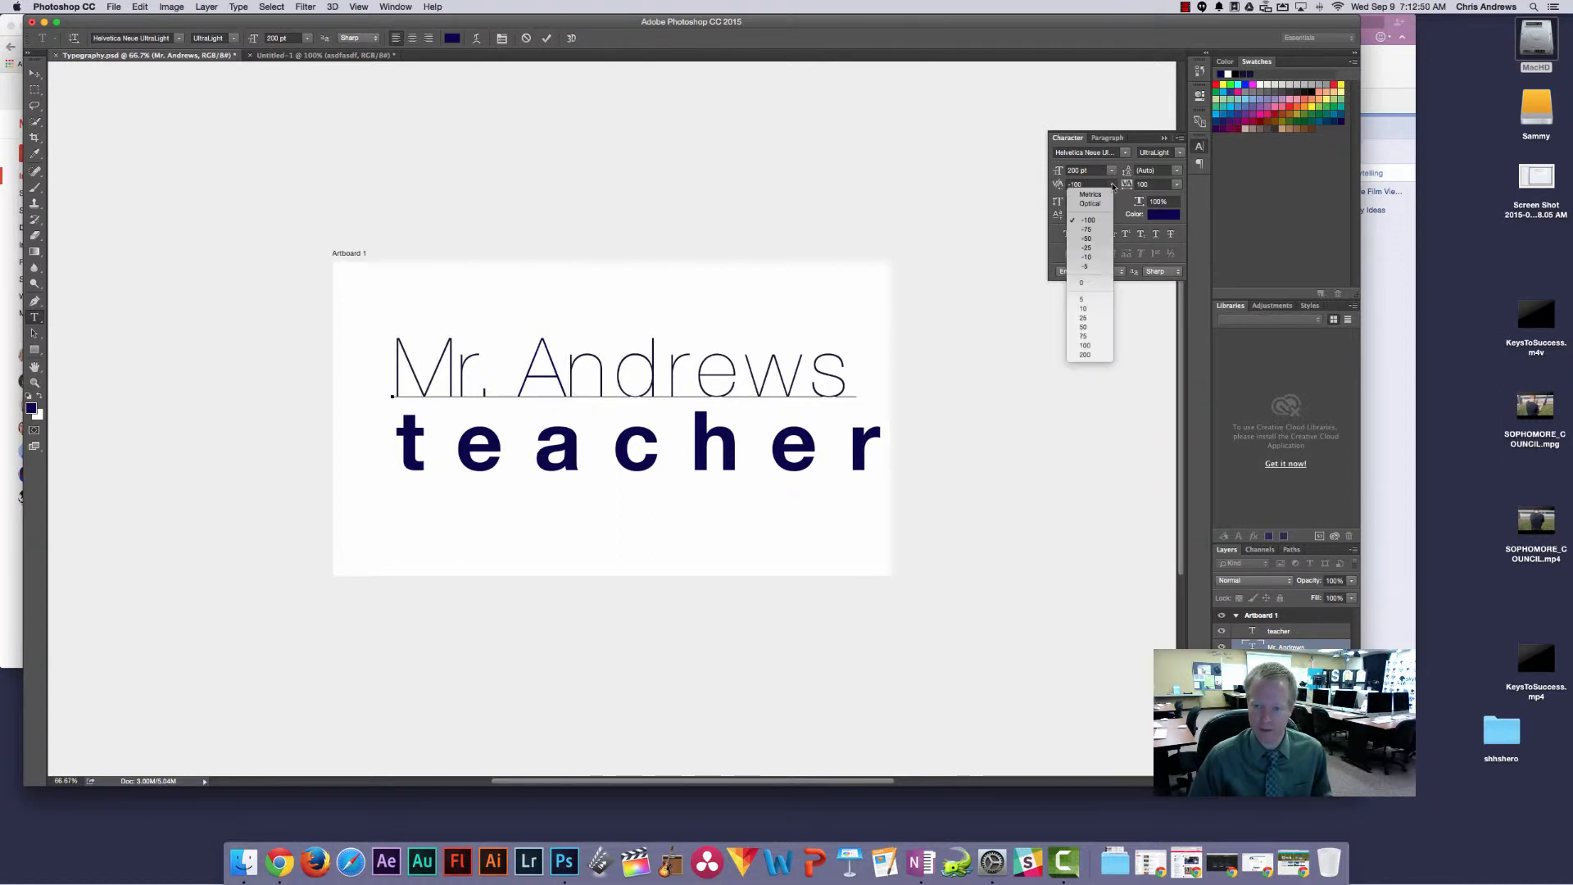
pyautogui.click(1081, 283)
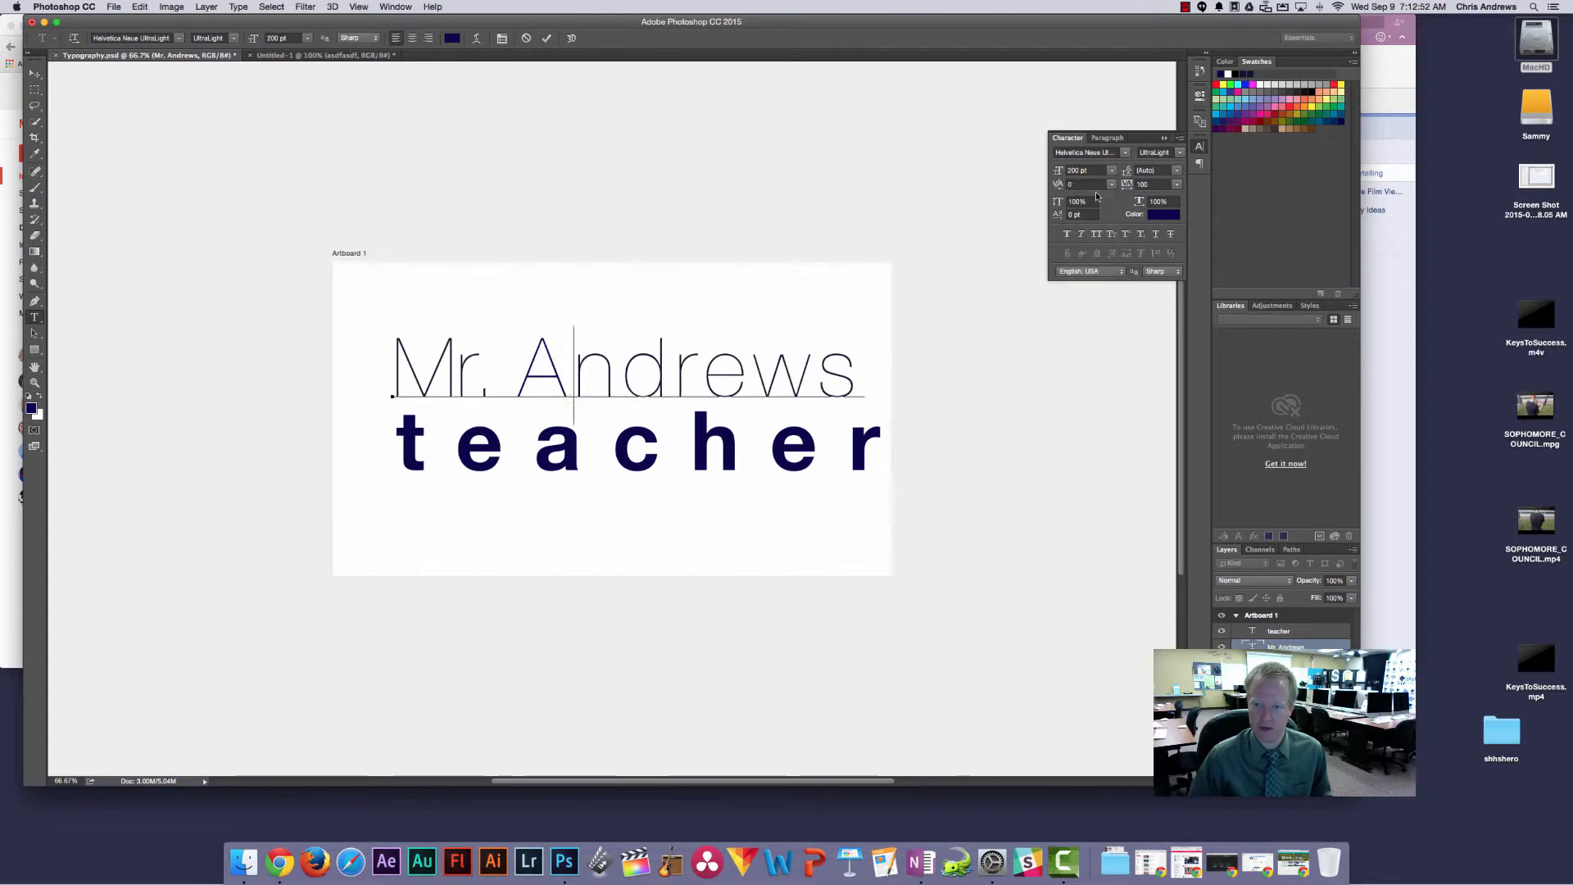
pyautogui.click(616, 376)
pyautogui.click(570, 376)
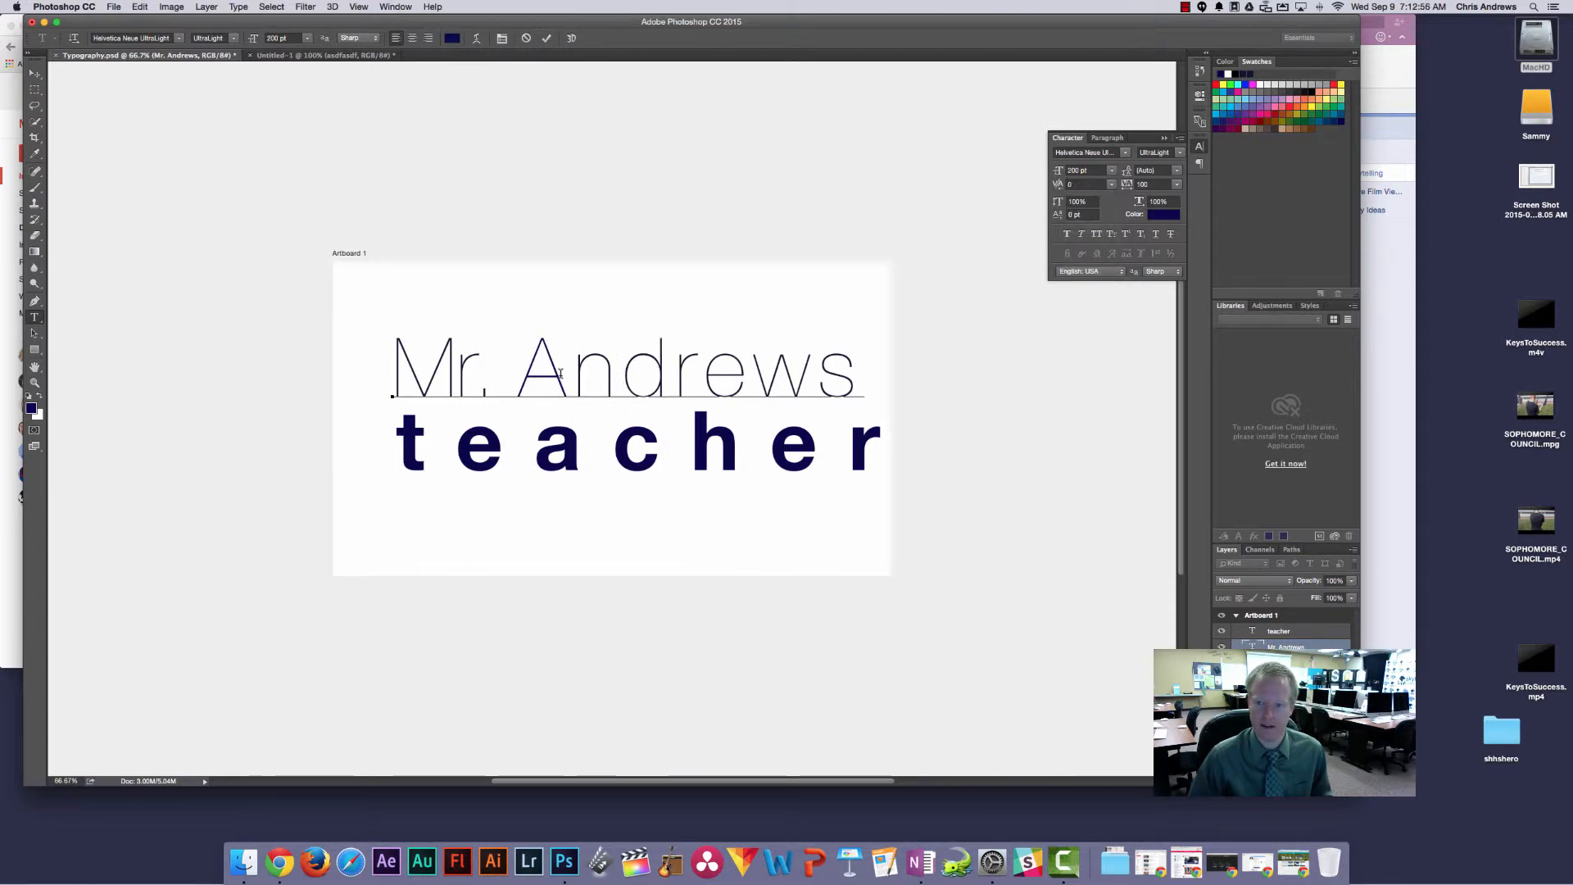
pyautogui.click(1113, 186)
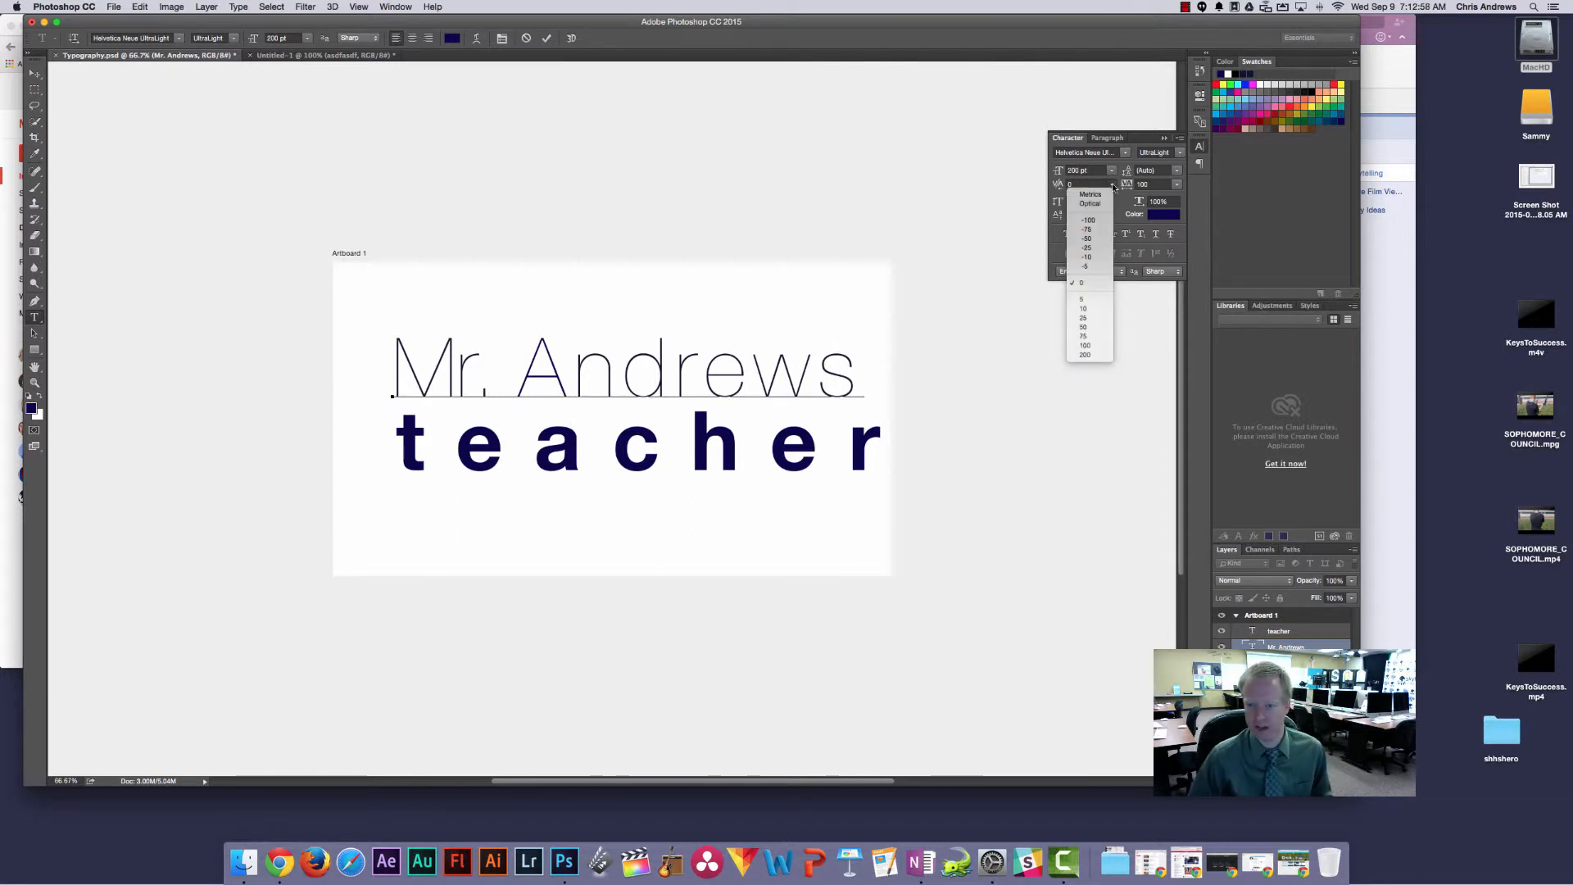
pyautogui.click(1091, 195)
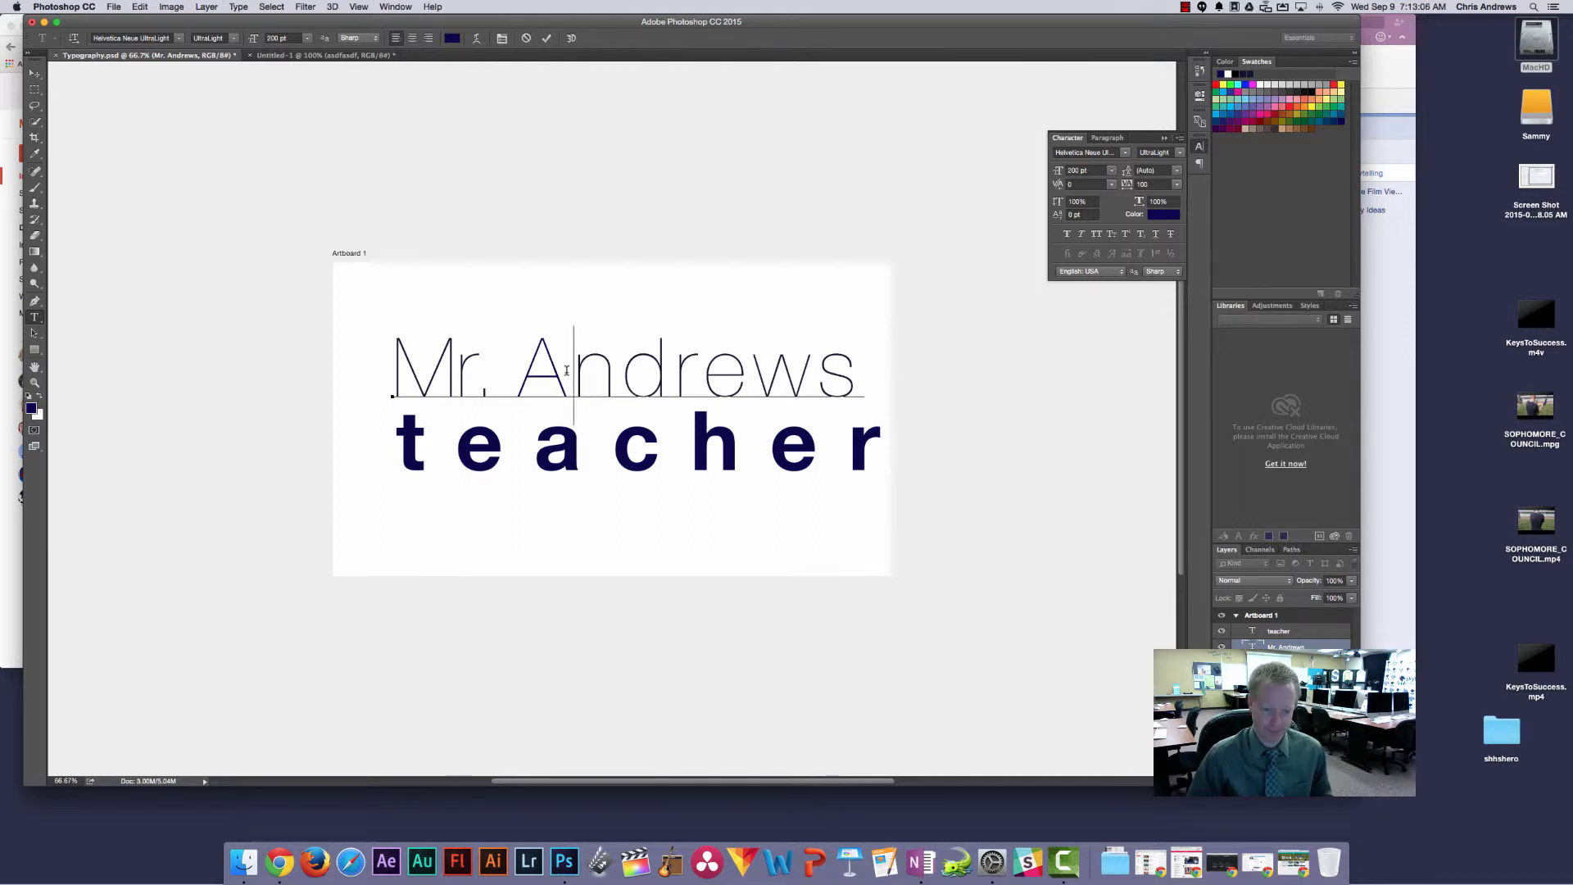
# Step: Insert a "w" after the first letter of the surname in the name line and delete it again
pyautogui.click(742, 370)
pyautogui.click(569, 373)
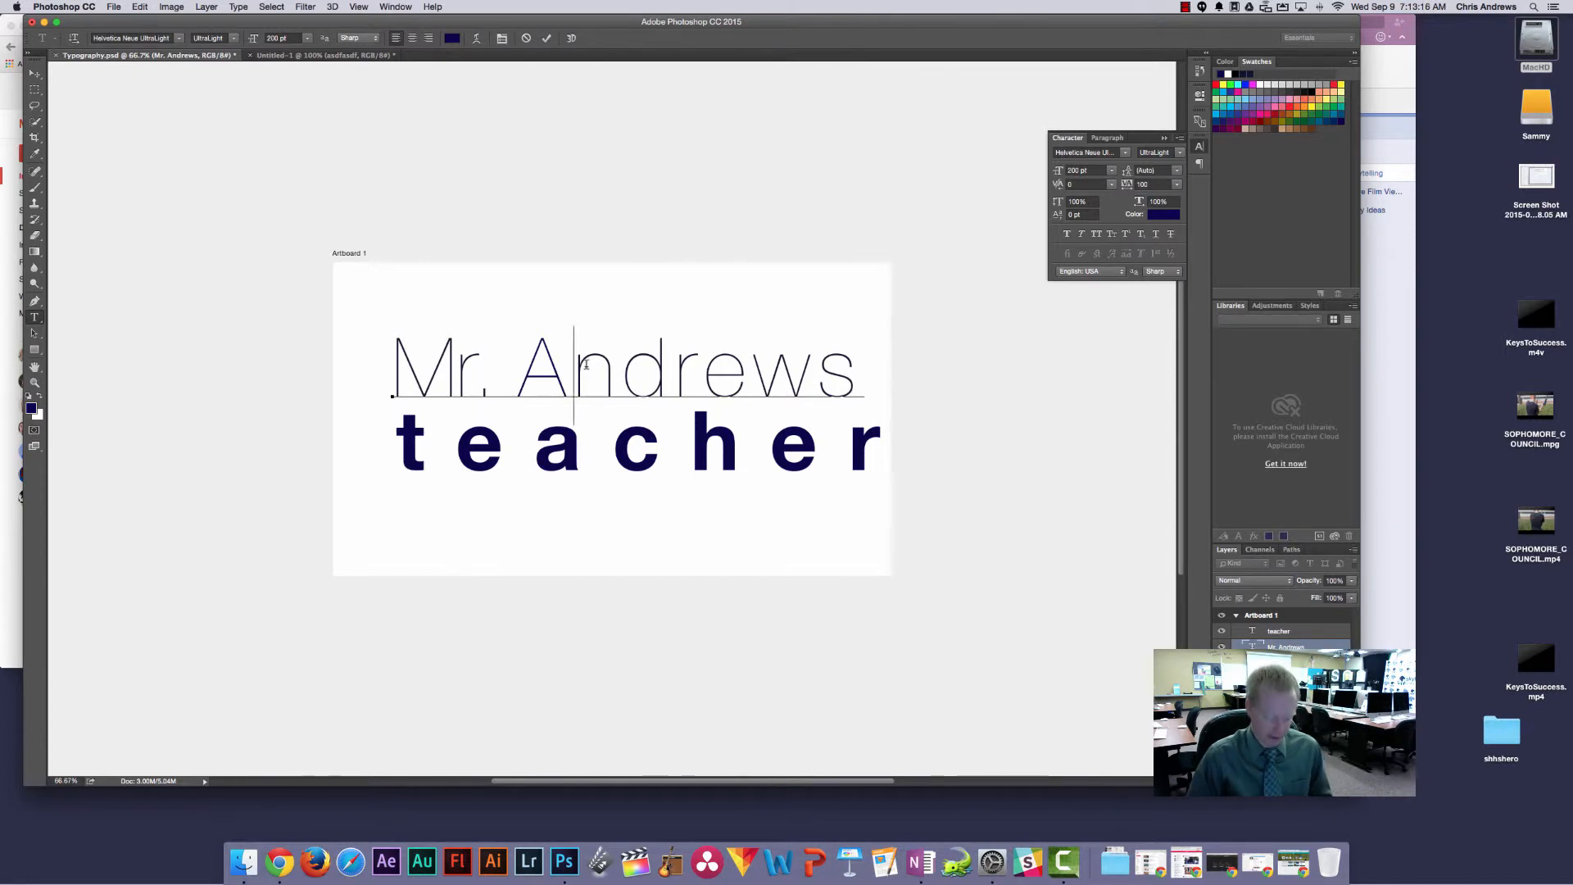
pyautogui.write('w')
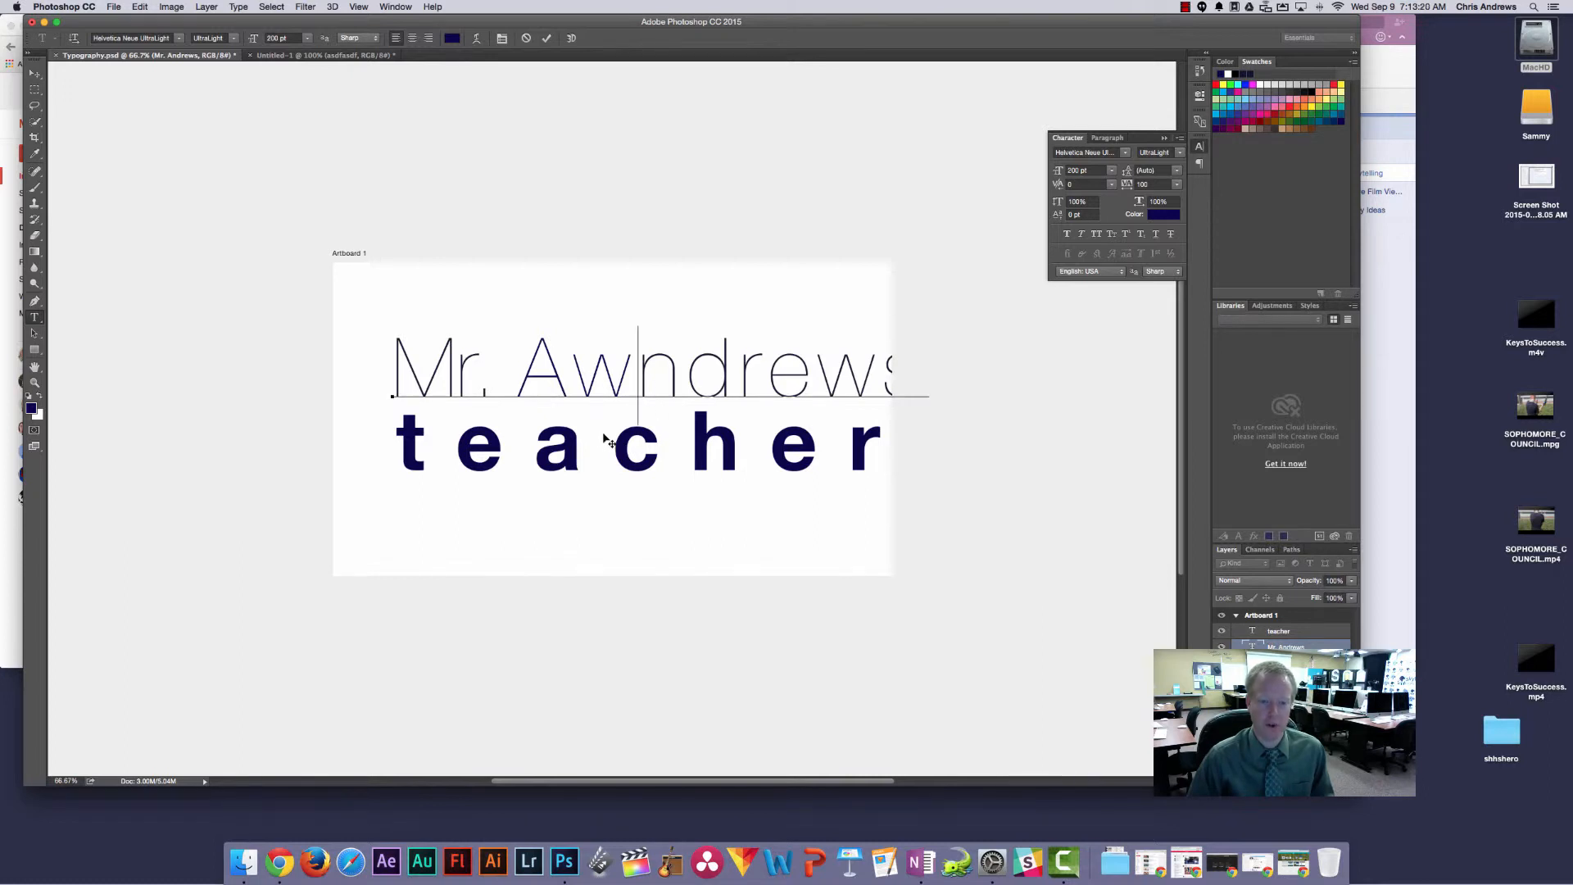
pyautogui.press('BackSpace')
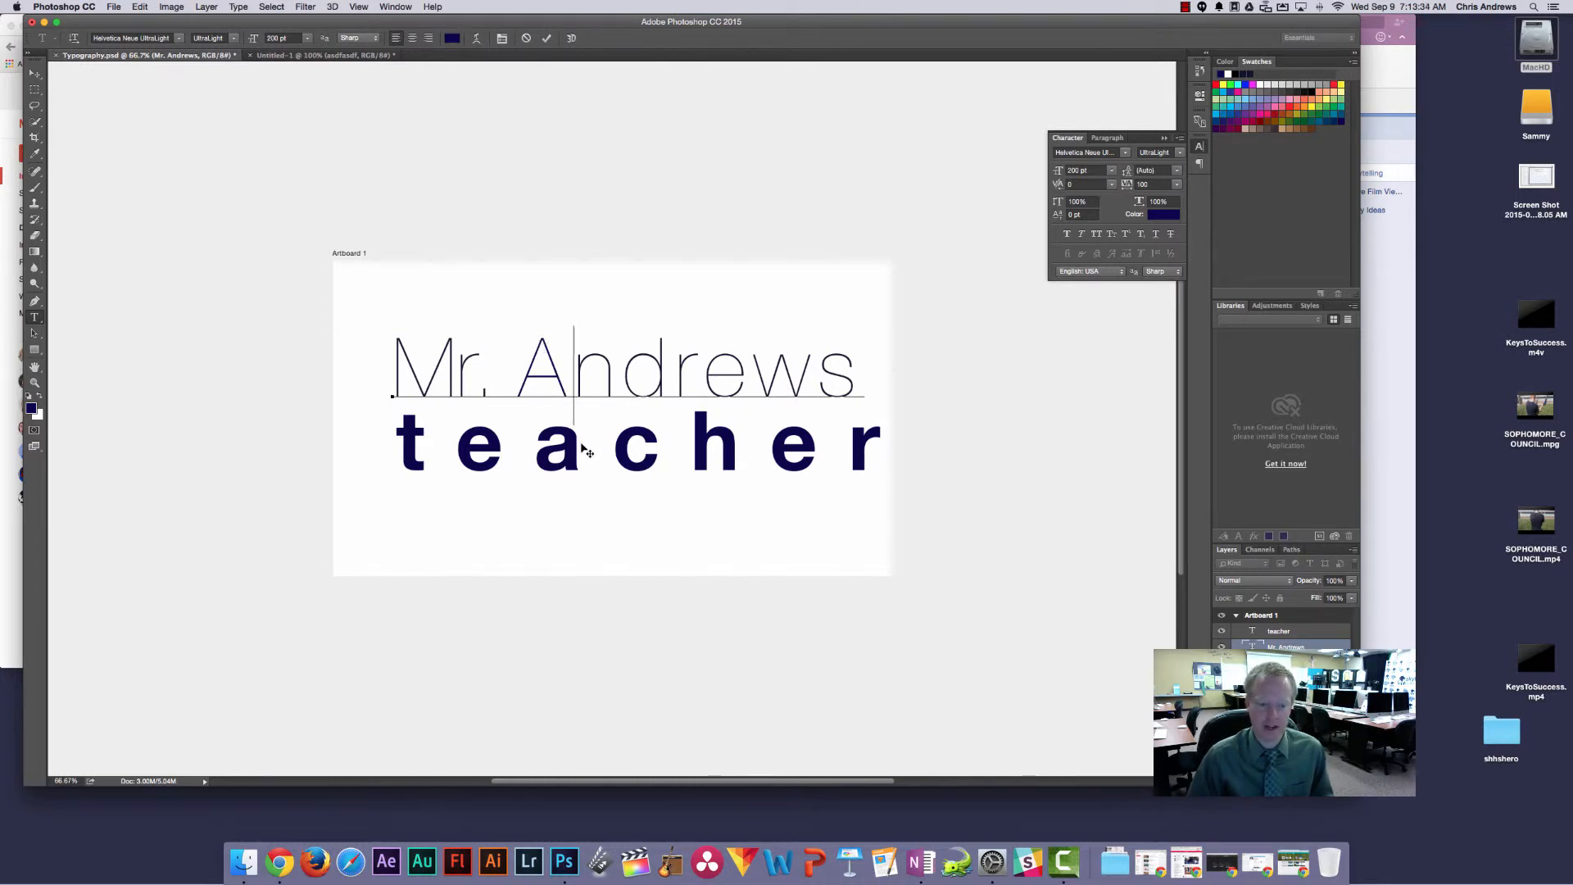
# Step: Select the whole word "teacher" and try tracking values of 0 and 200 on it
pyautogui.press('super')
pyautogui.doubleClick(541, 460)
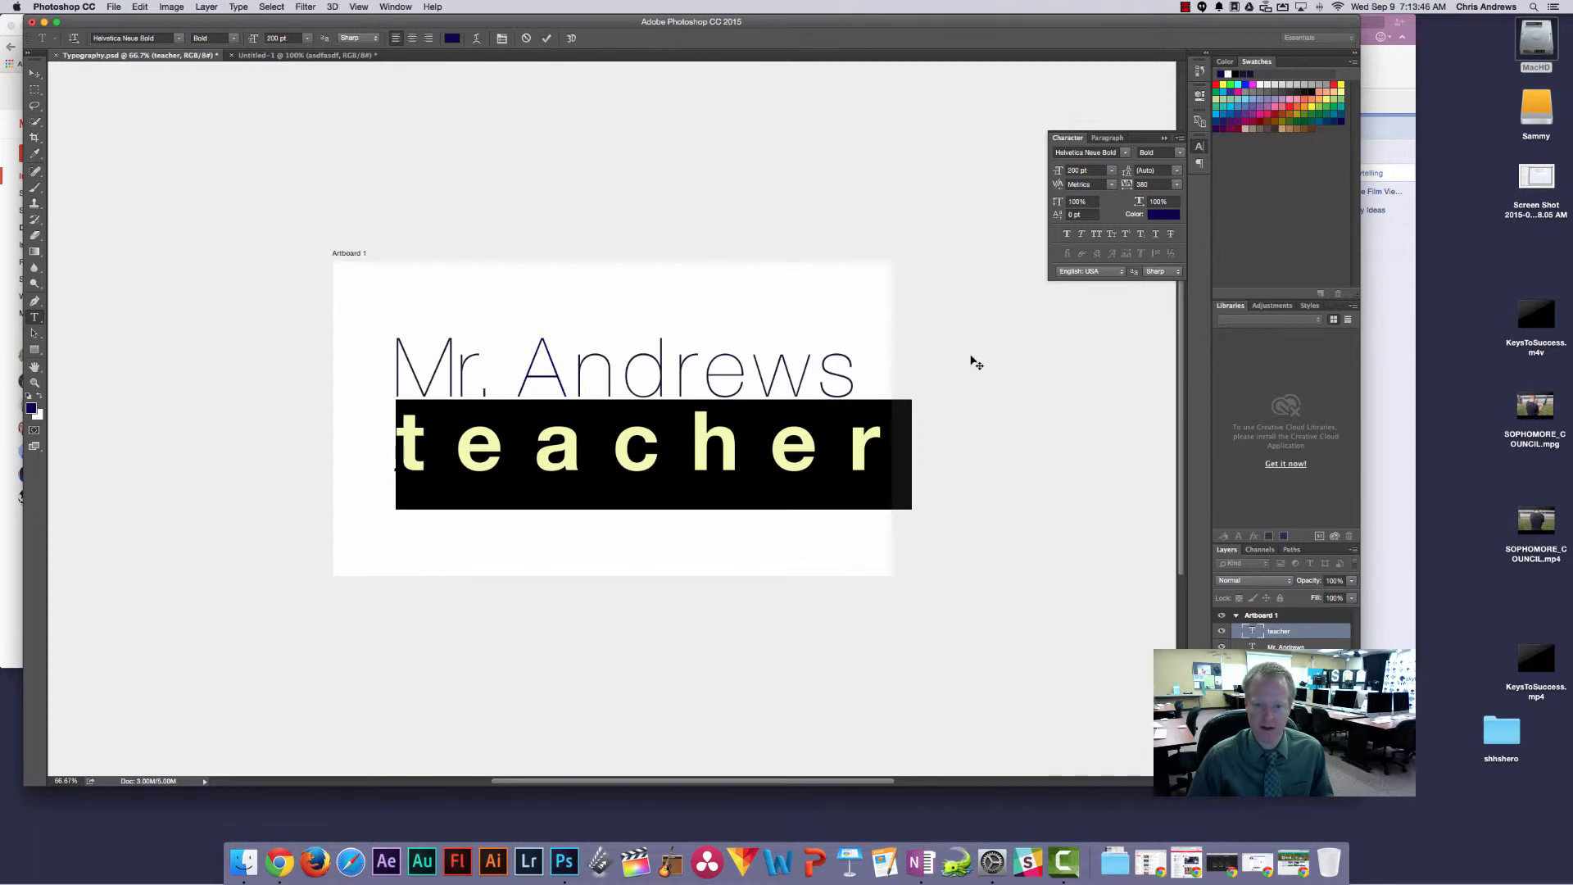
pyautogui.click(1177, 184)
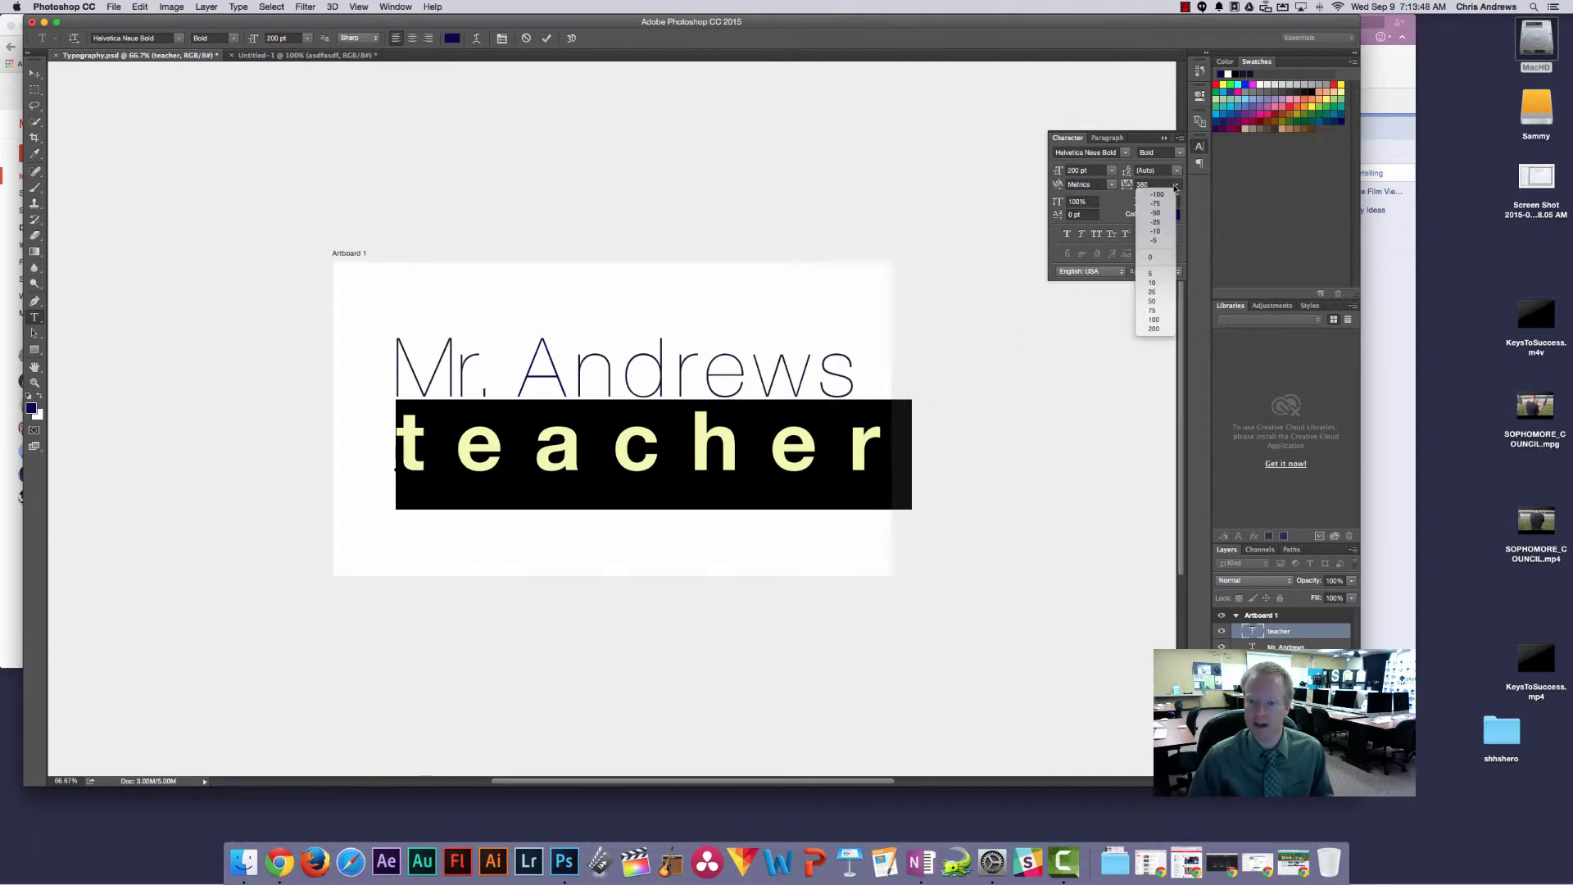
pyautogui.click(1152, 257)
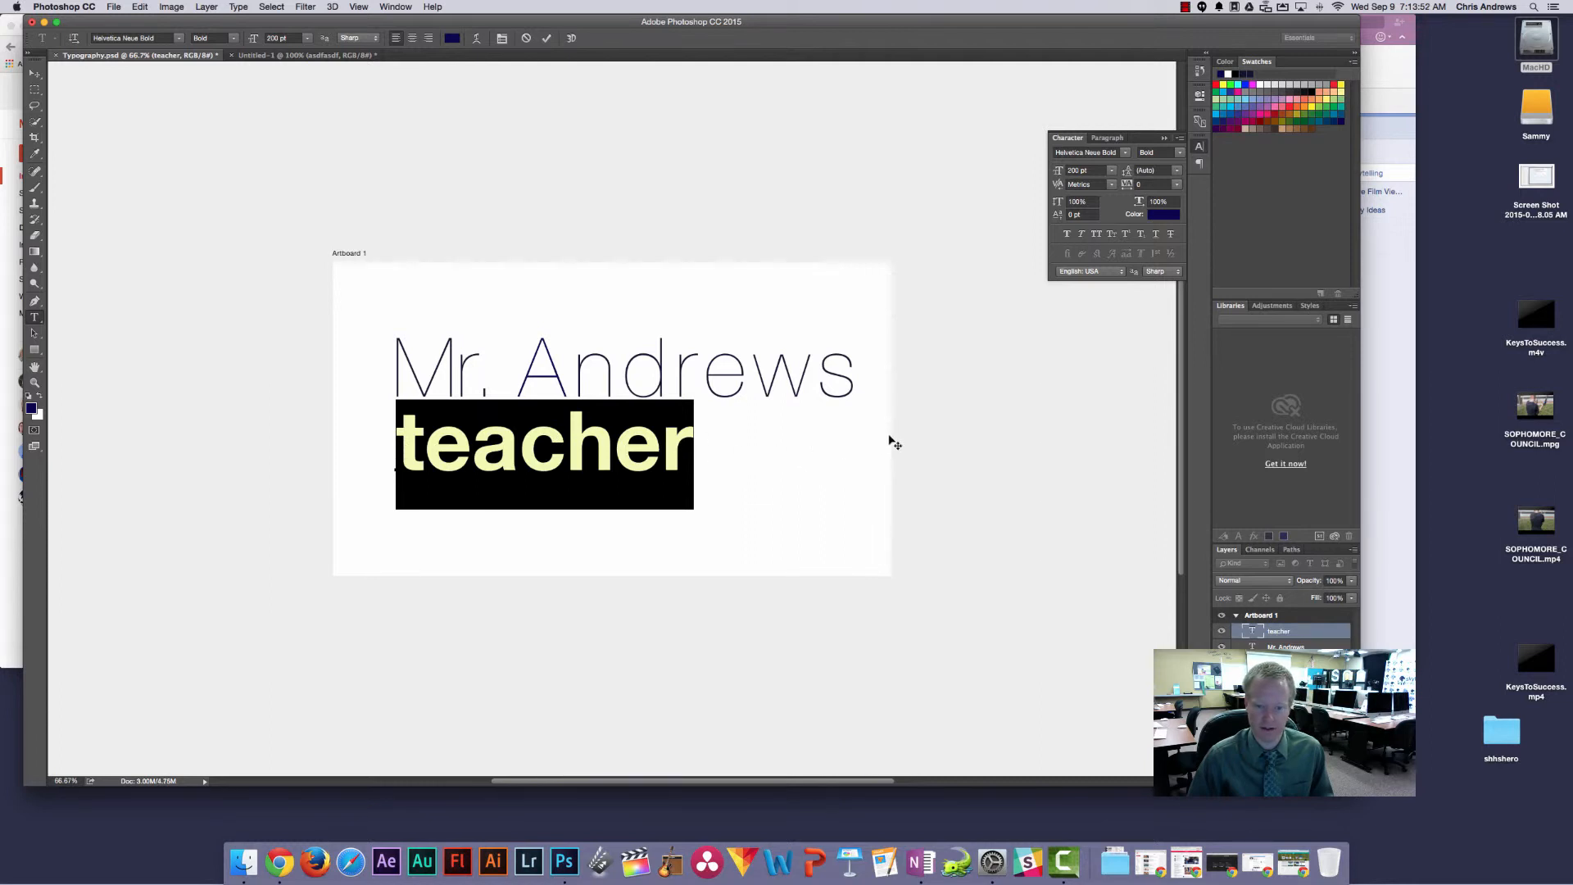
pyautogui.click(1177, 184)
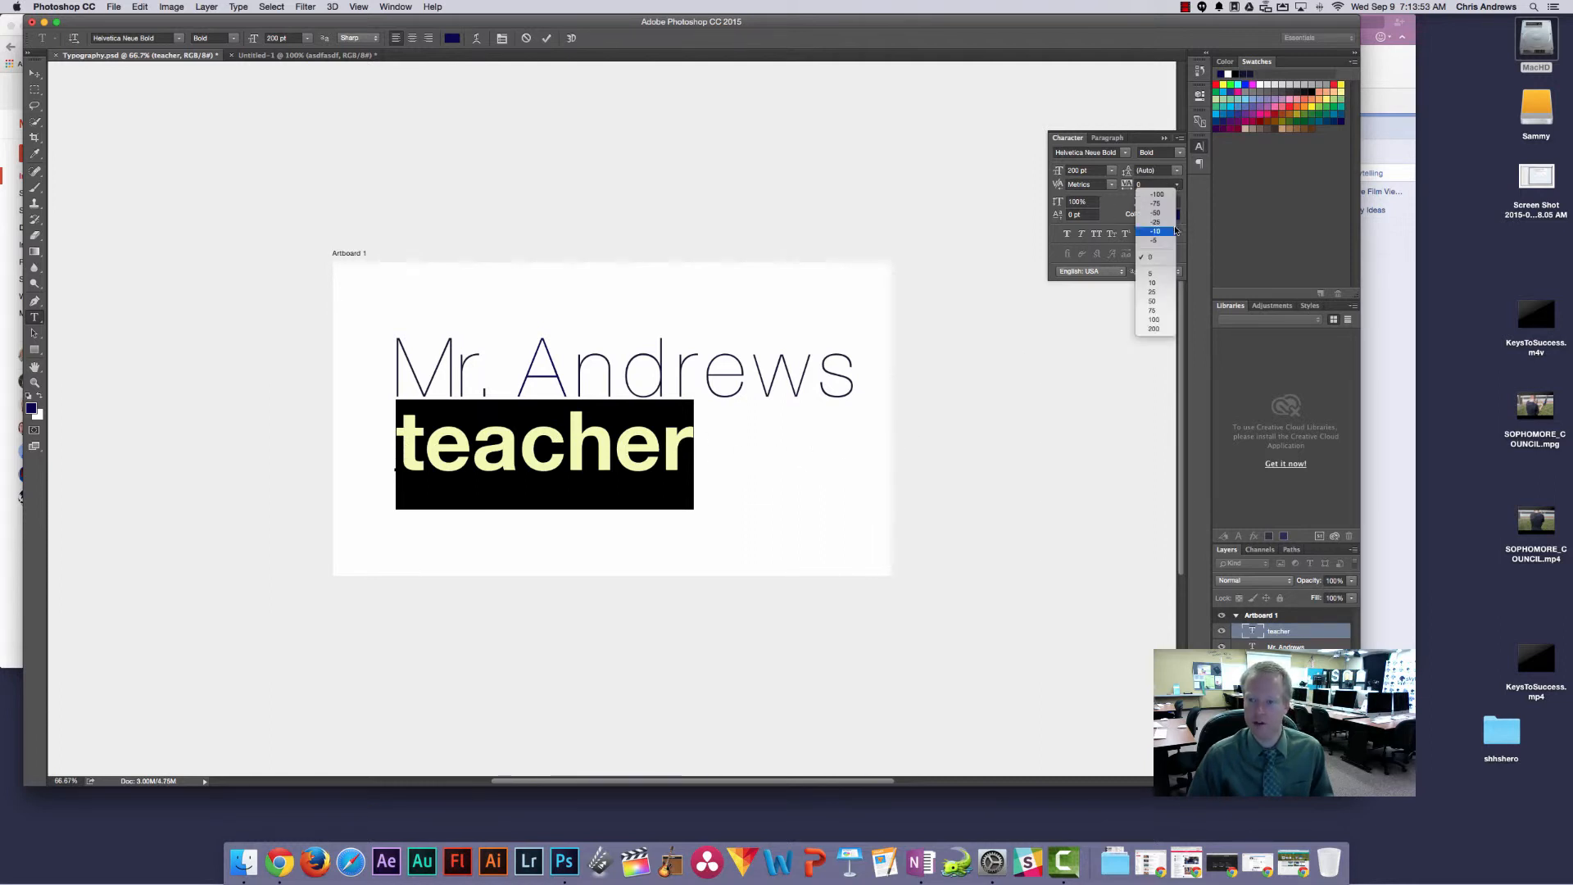
pyautogui.click(1155, 329)
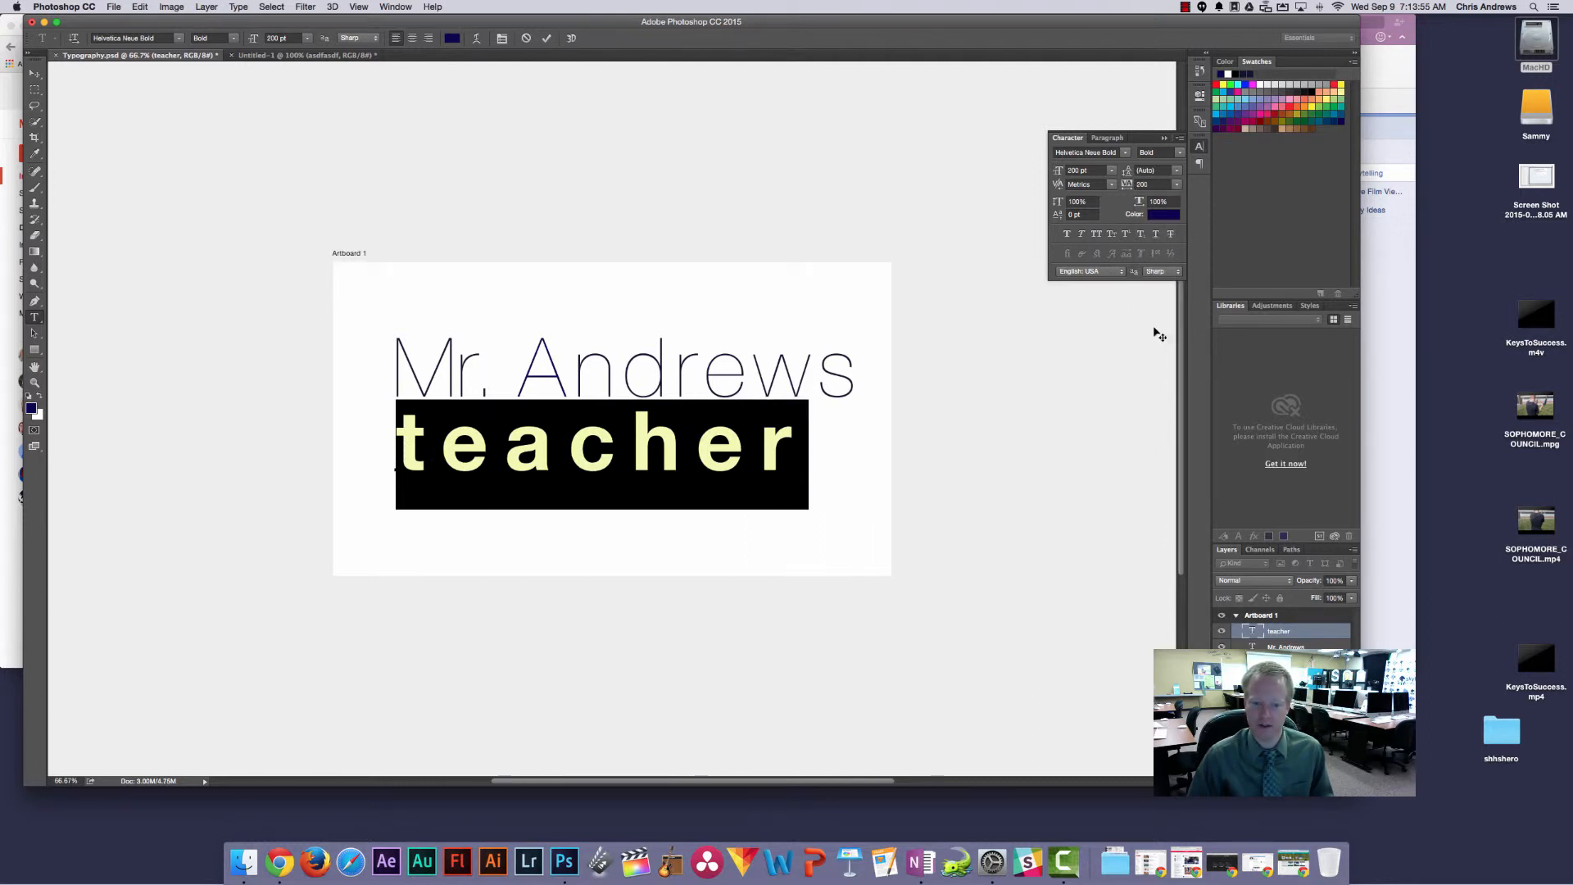
# Step: Fine-tune the tracking of "teacher" to 320 to match the width of the name line, and commit the text edit
pyautogui.click(1155, 186)
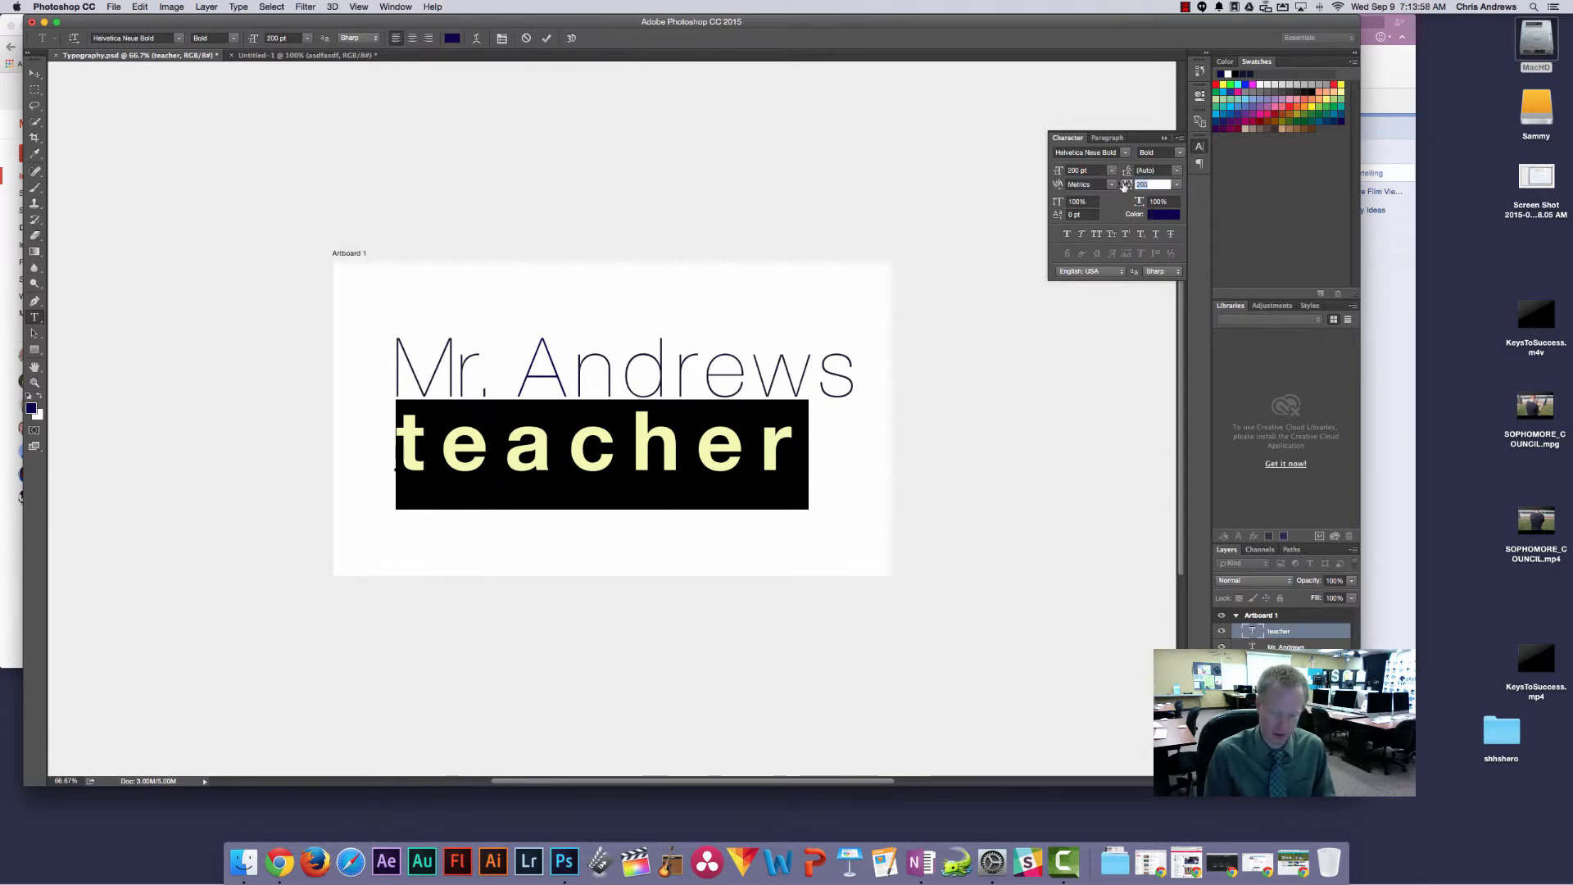
pyautogui.write('300')
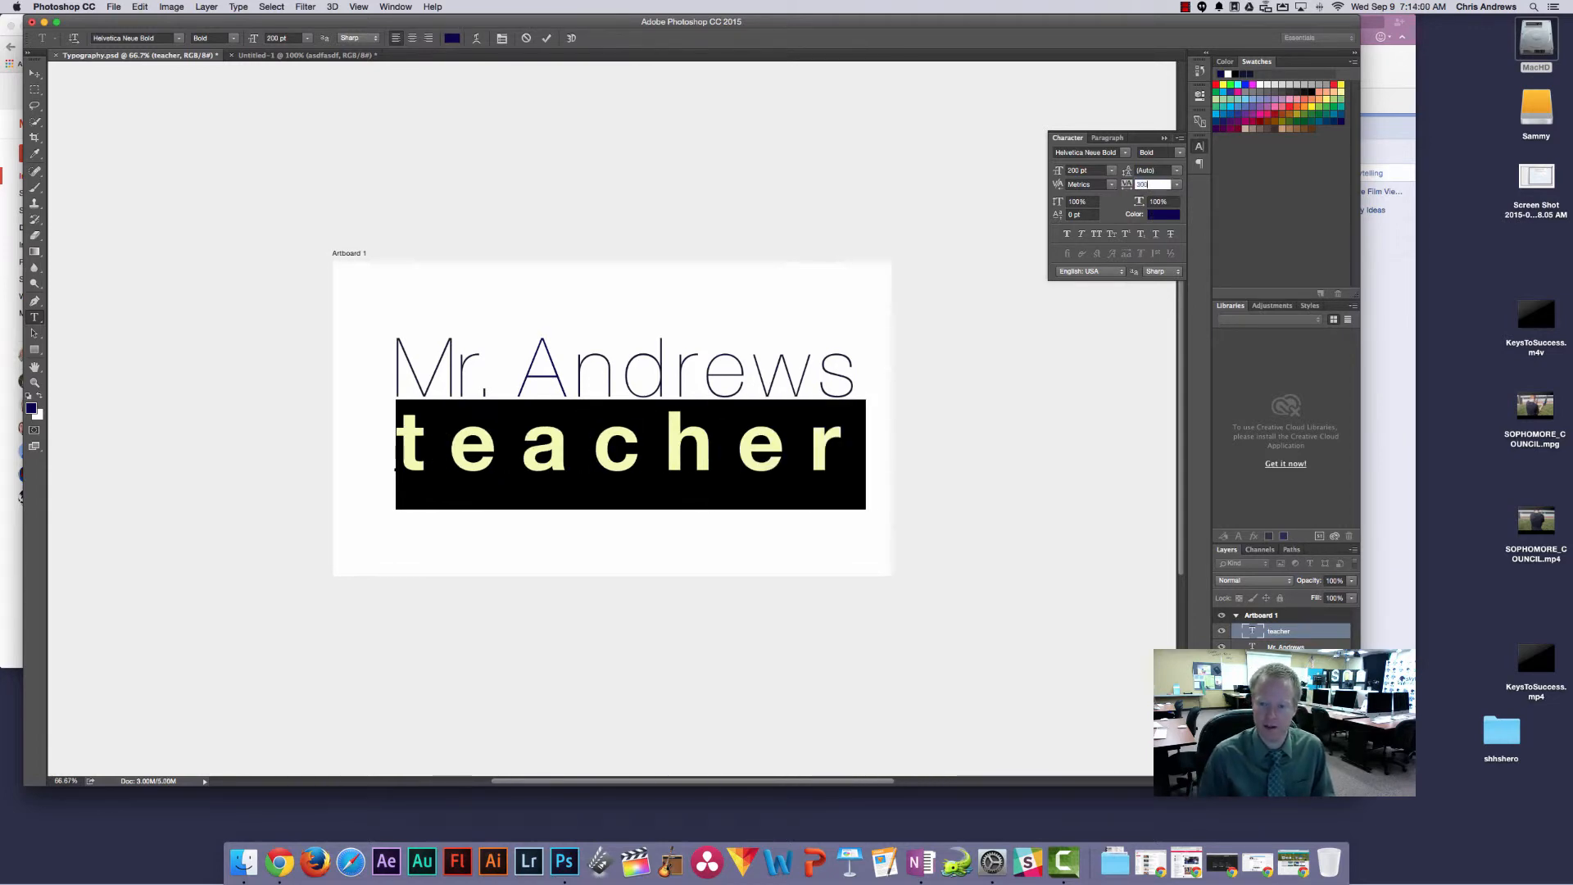
pyautogui.press('BackSpace')
pyautogui.press('BackSpace')
pyautogui.write('20')
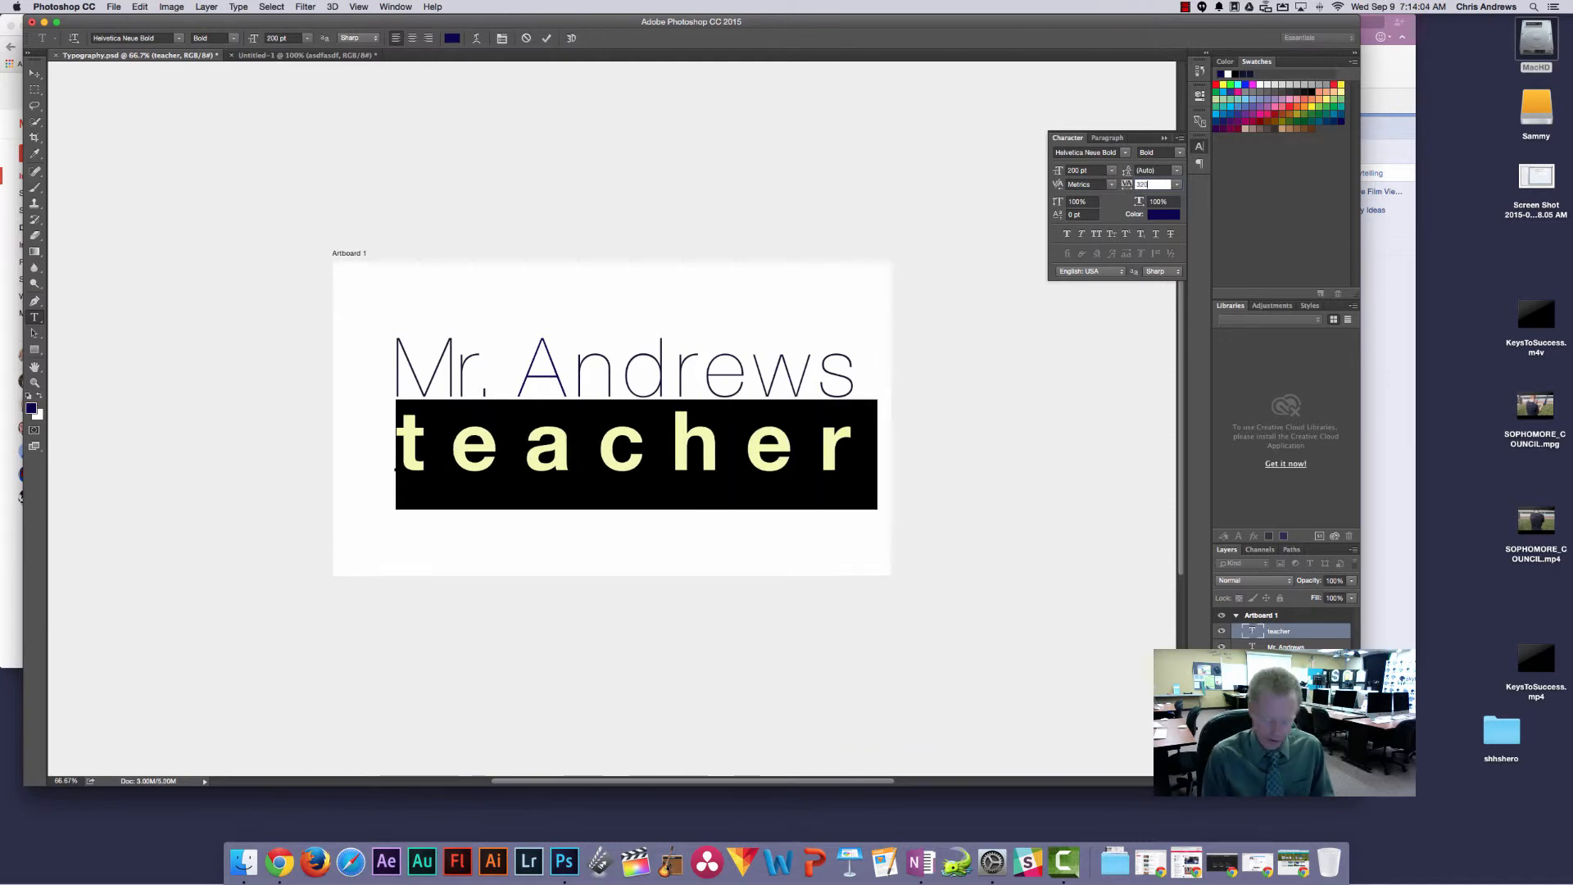
pyautogui.write('315')
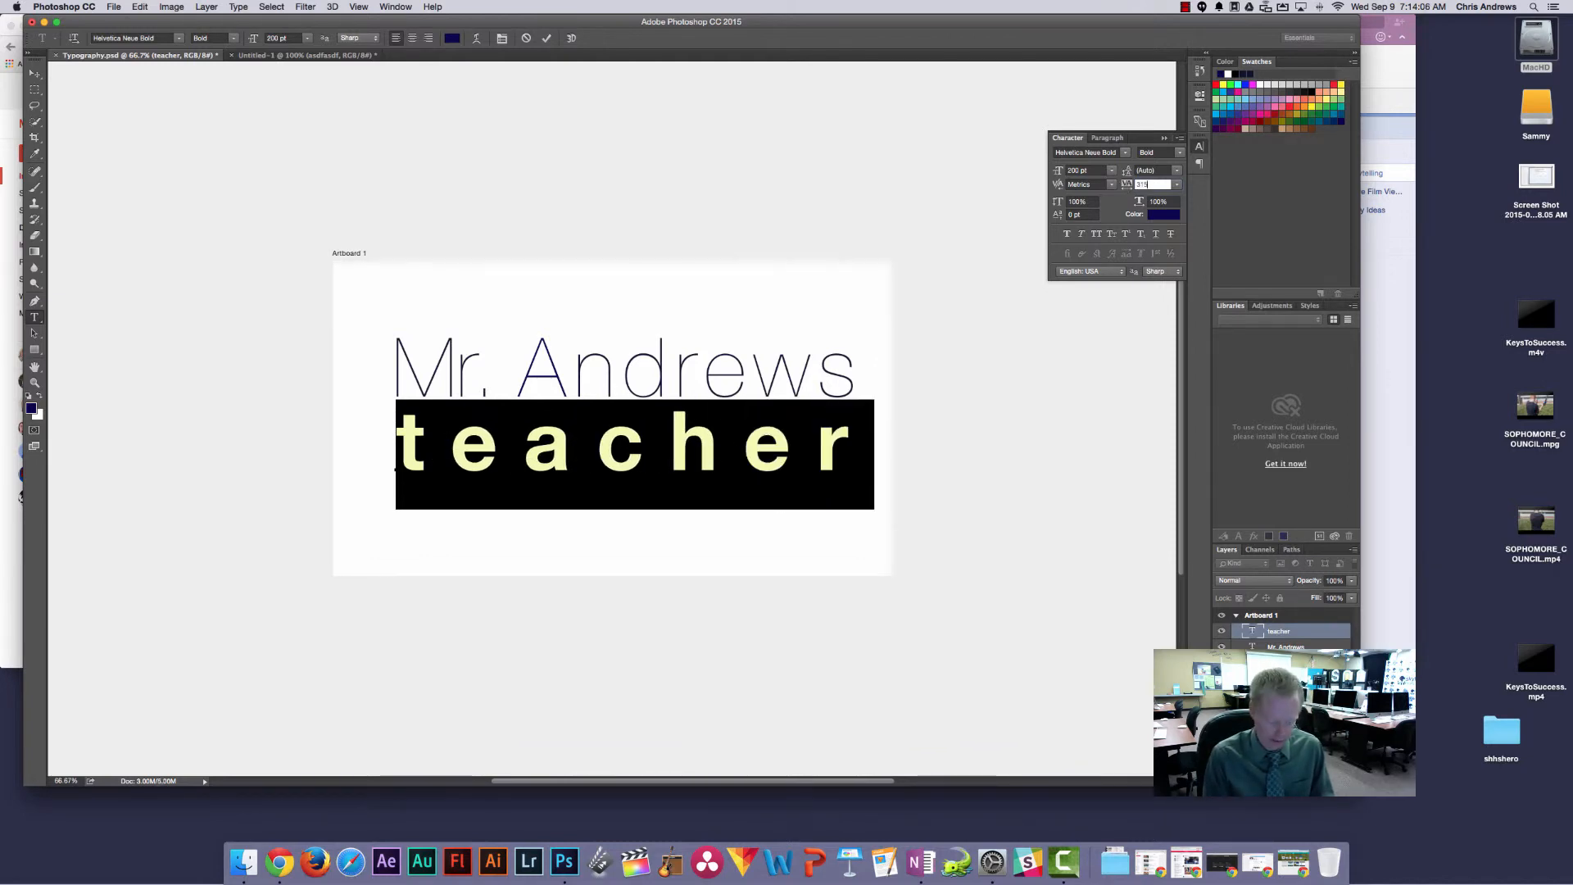
pyautogui.press('BackSpace')
pyautogui.press('BackSpace')
pyautogui.write('25')
pyautogui.press('BackSpace')
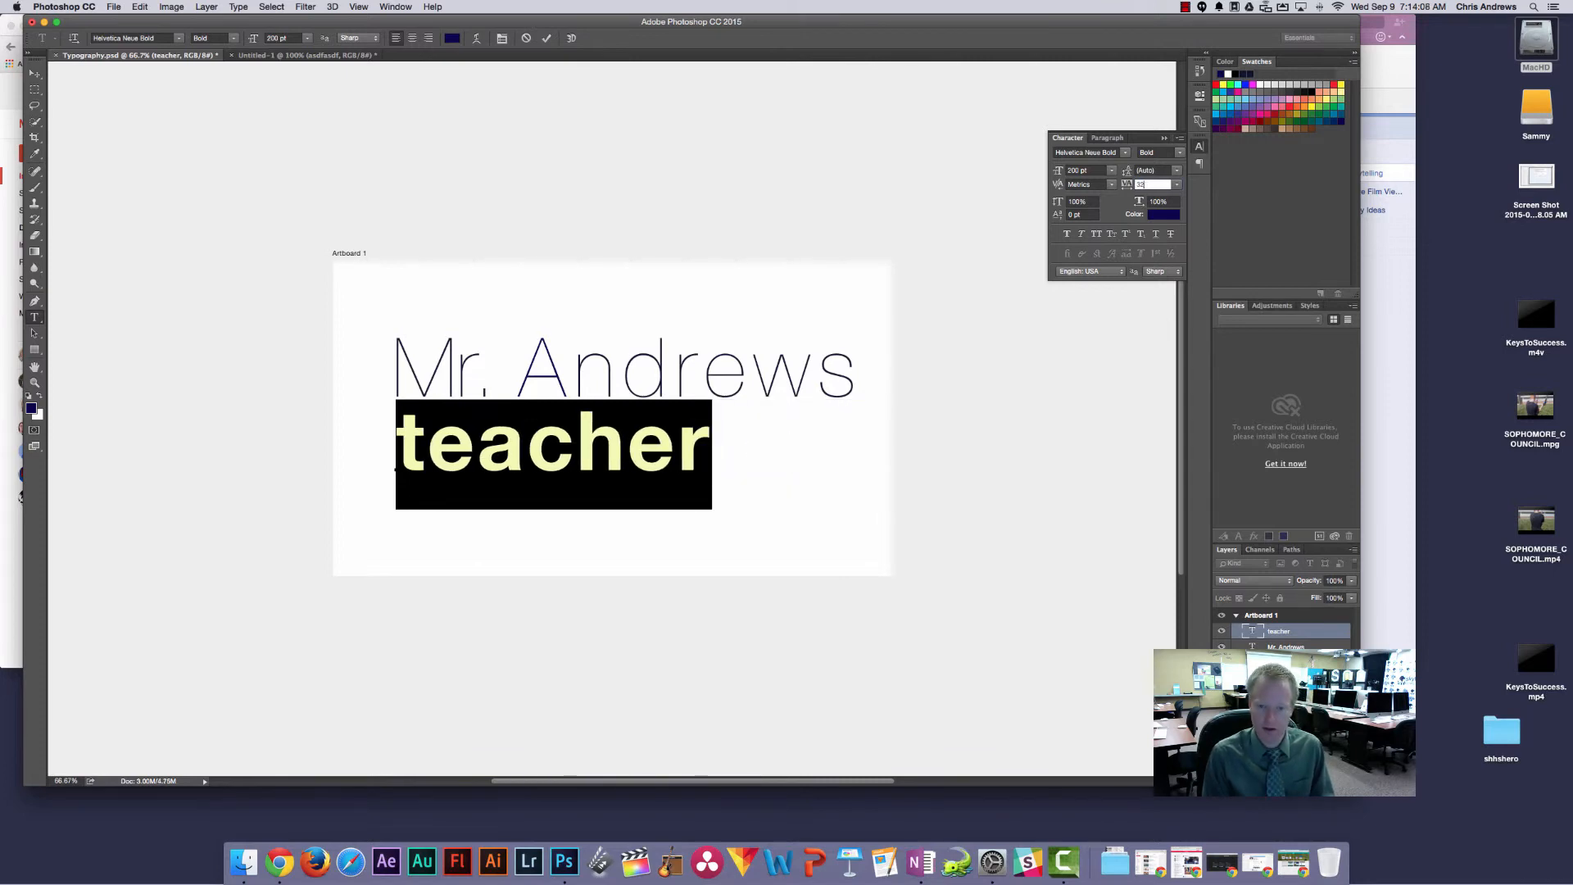
pyautogui.write('0')
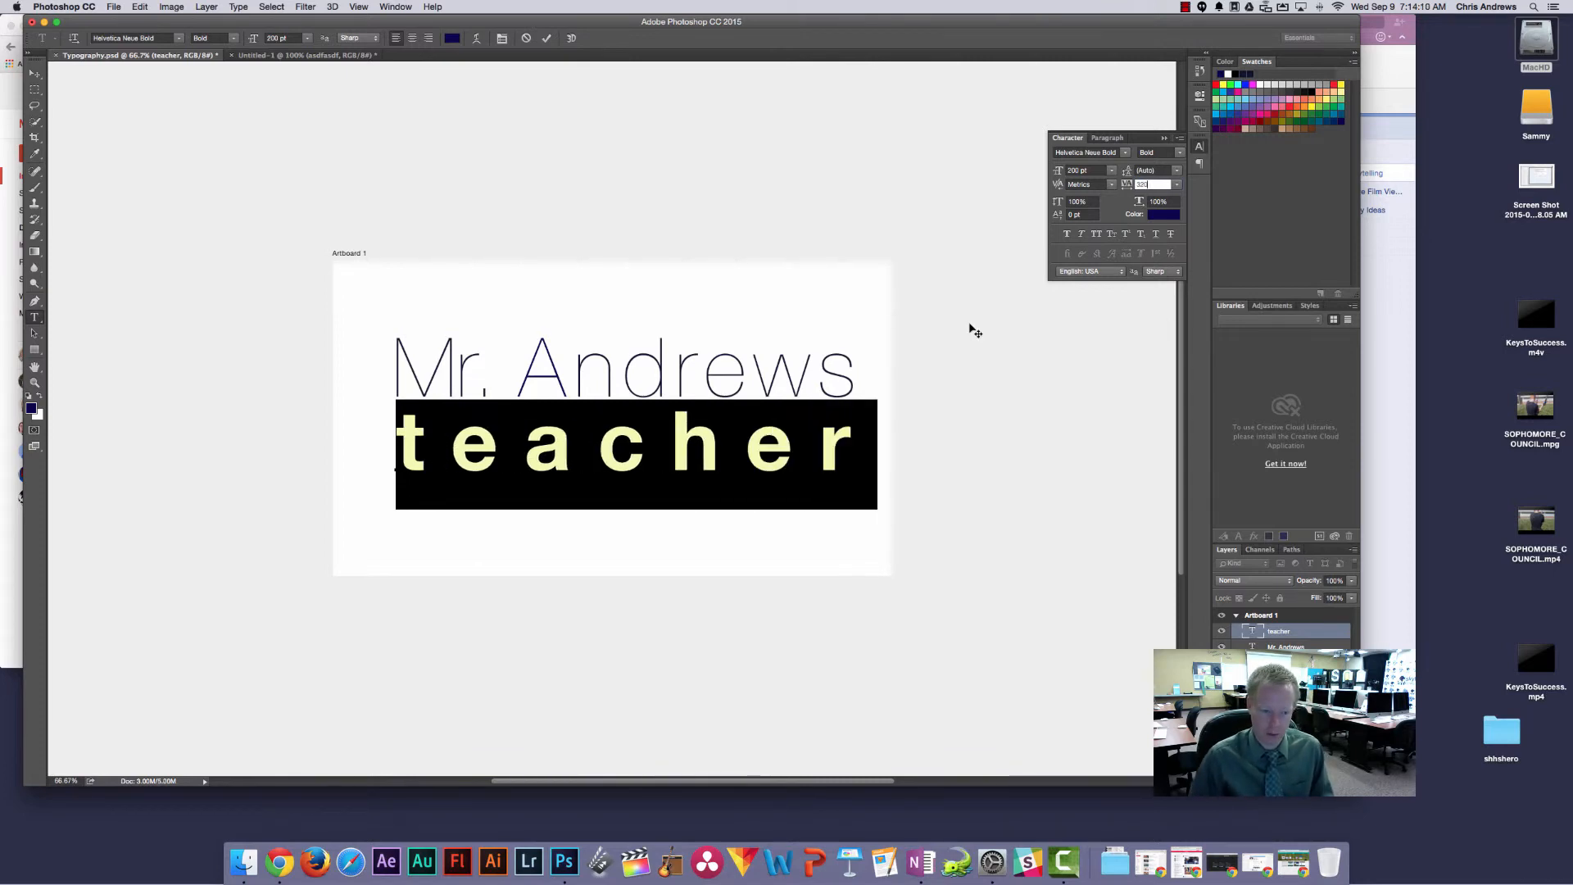
pyautogui.press('Return')
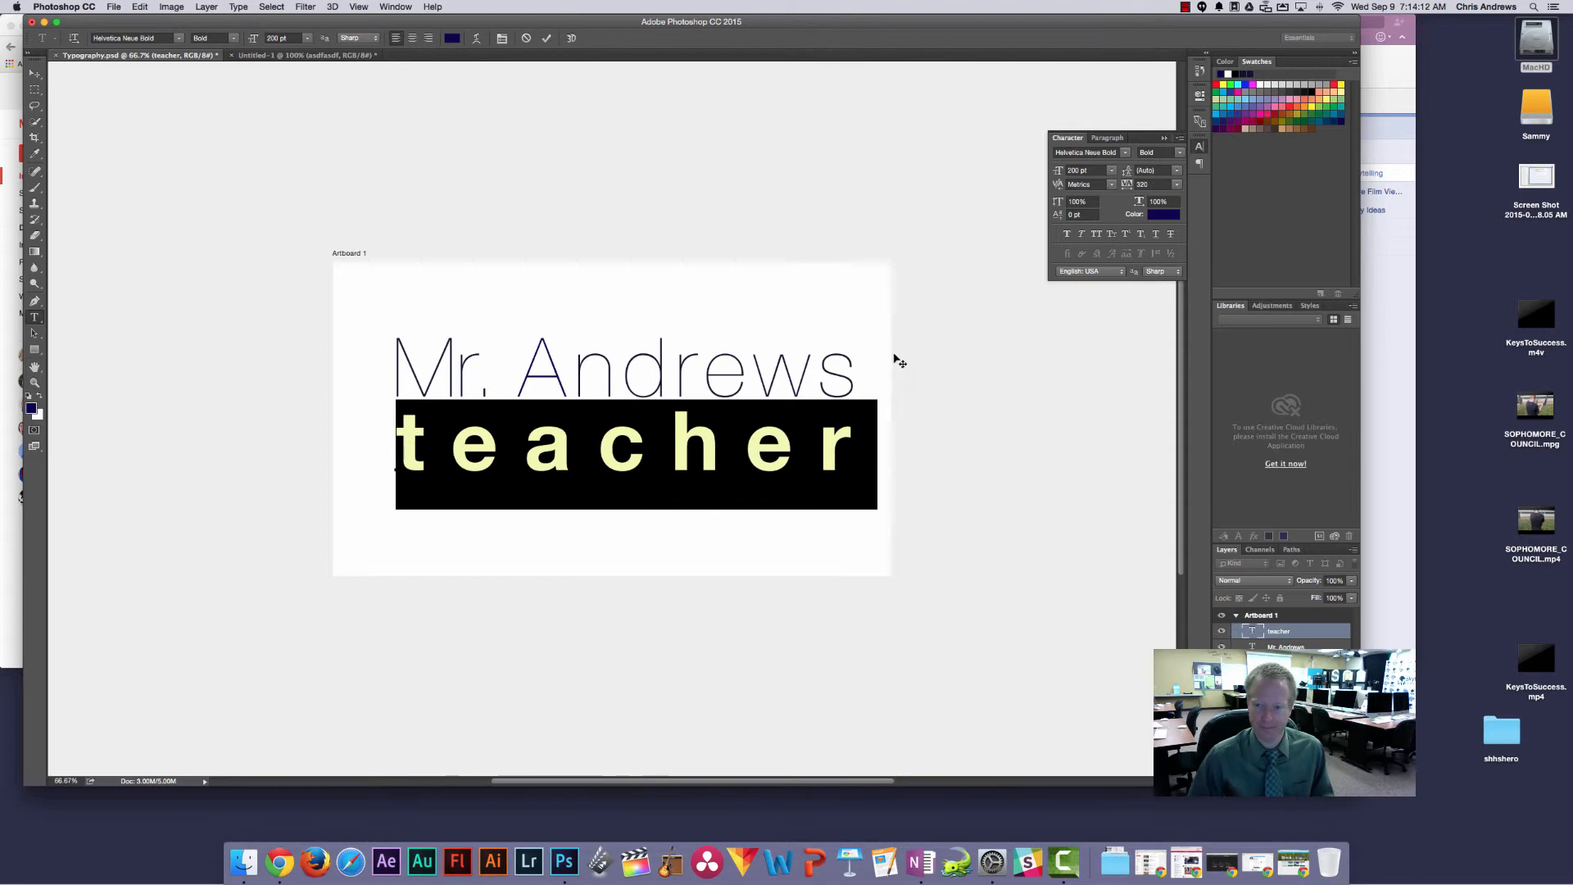
pyautogui.press('super+Return')
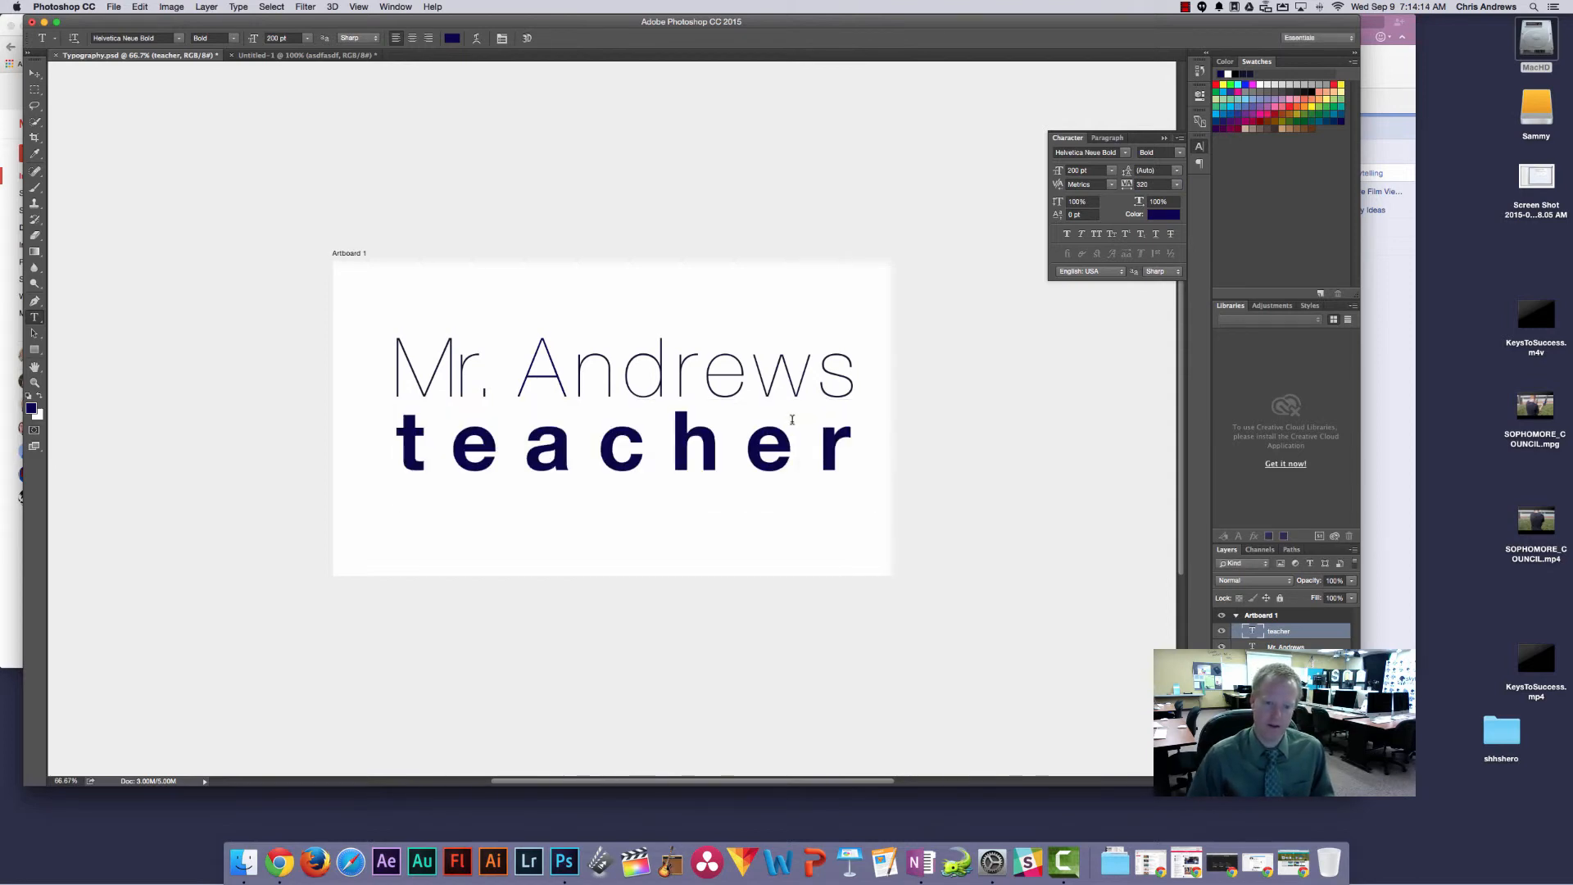
# Step: Switch to the Move tool and display the paragraph formatting settings
pyautogui.click(35, 73)
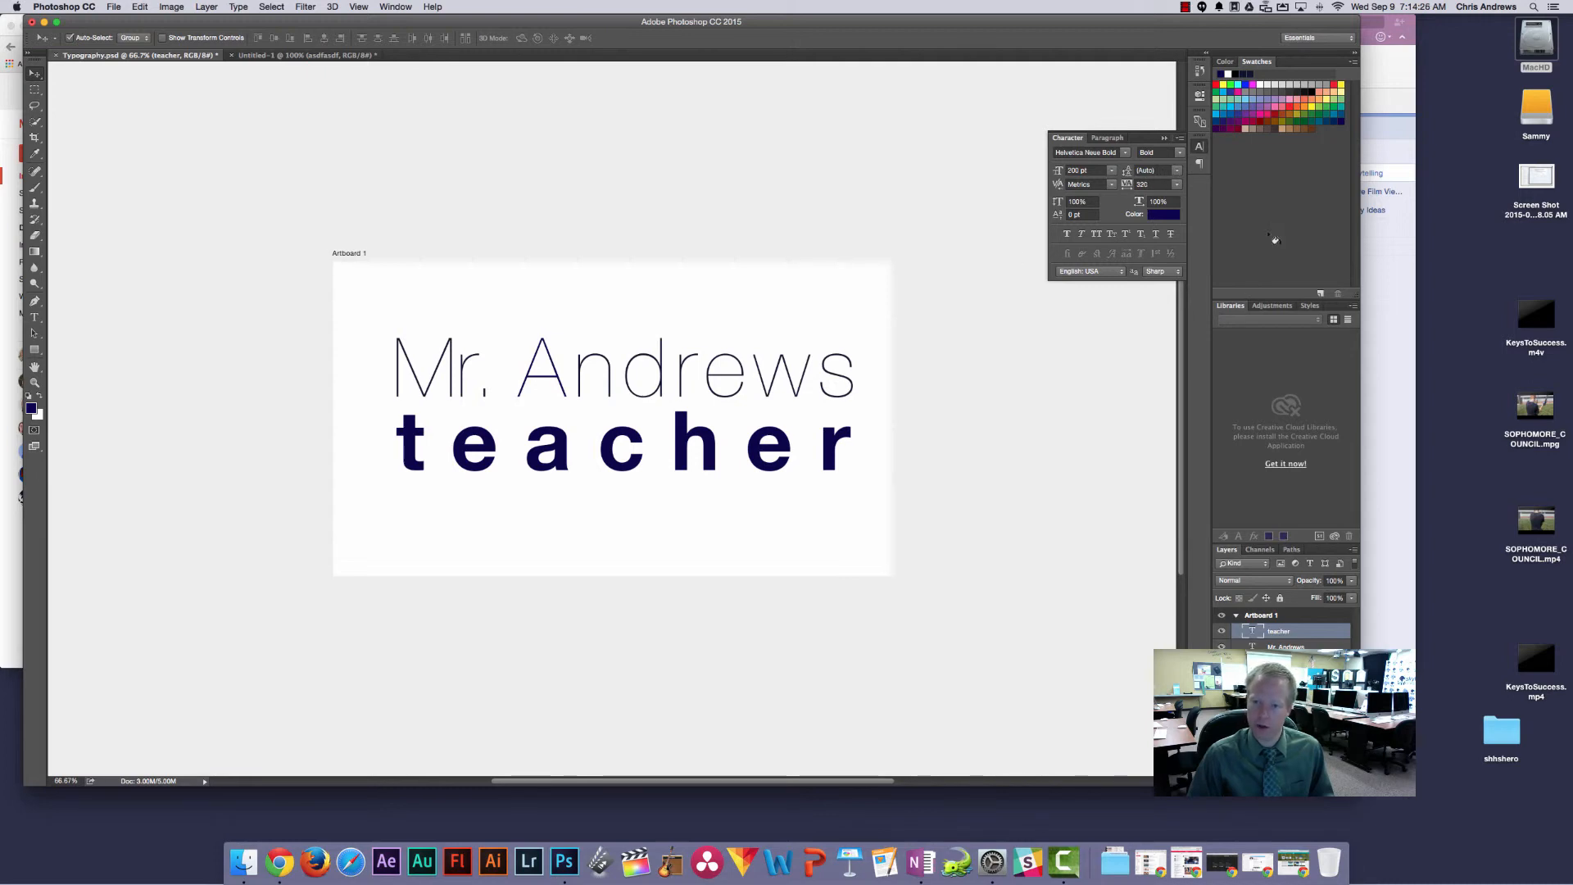
pyautogui.click(1115, 140)
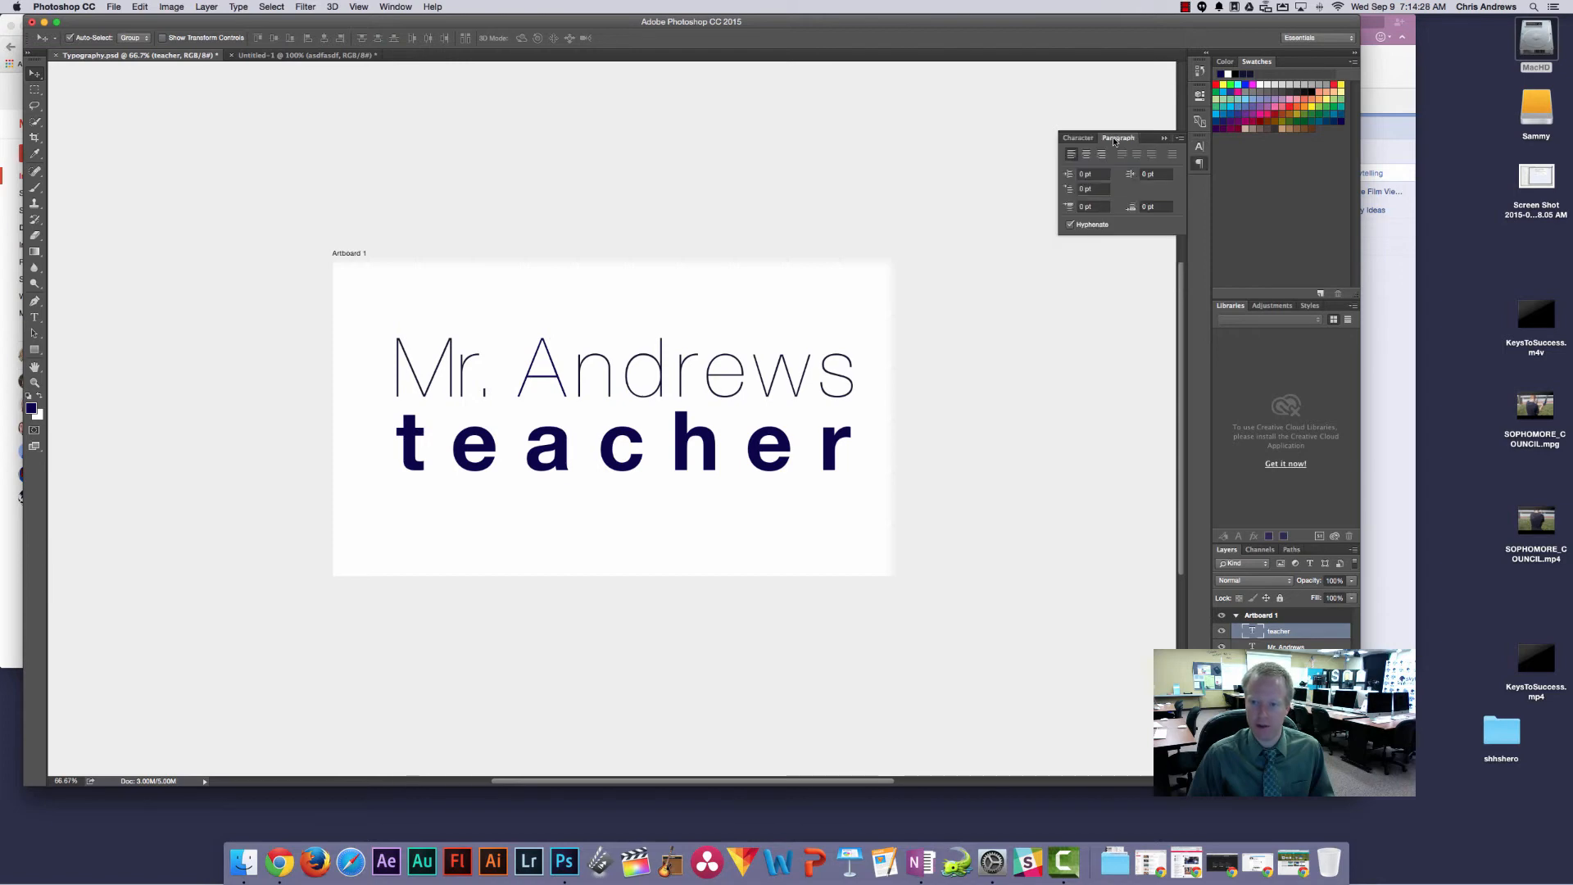